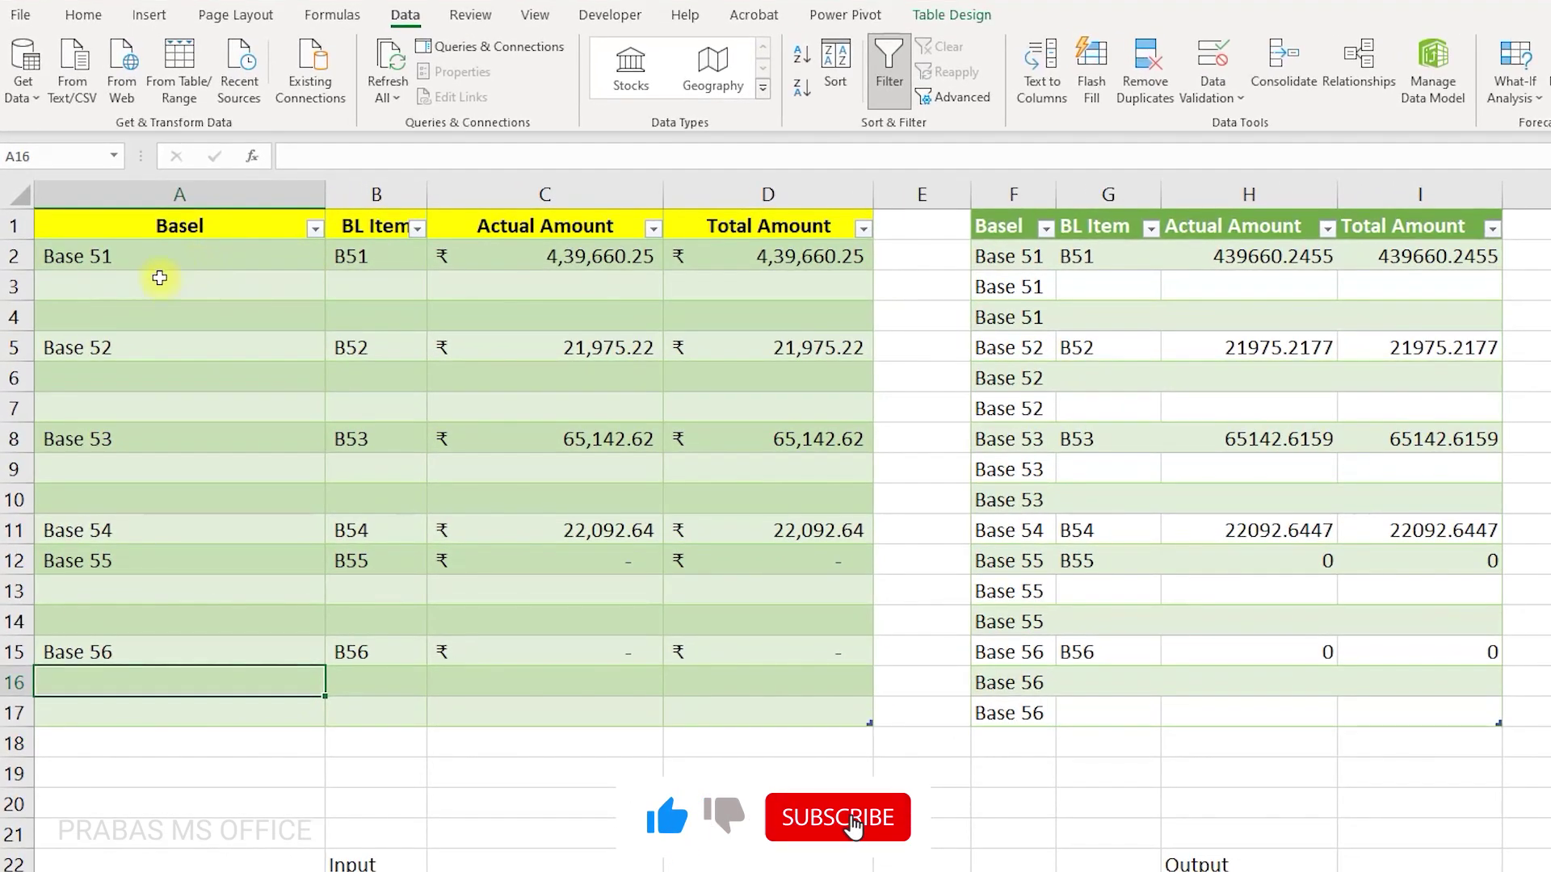
Compare the blank Basel cells under Base 51 and Base 52 with the filled output table.
{"action": "left_click_drag", "start_coordinate": [150, 287], "coordinate": [129, 317]}
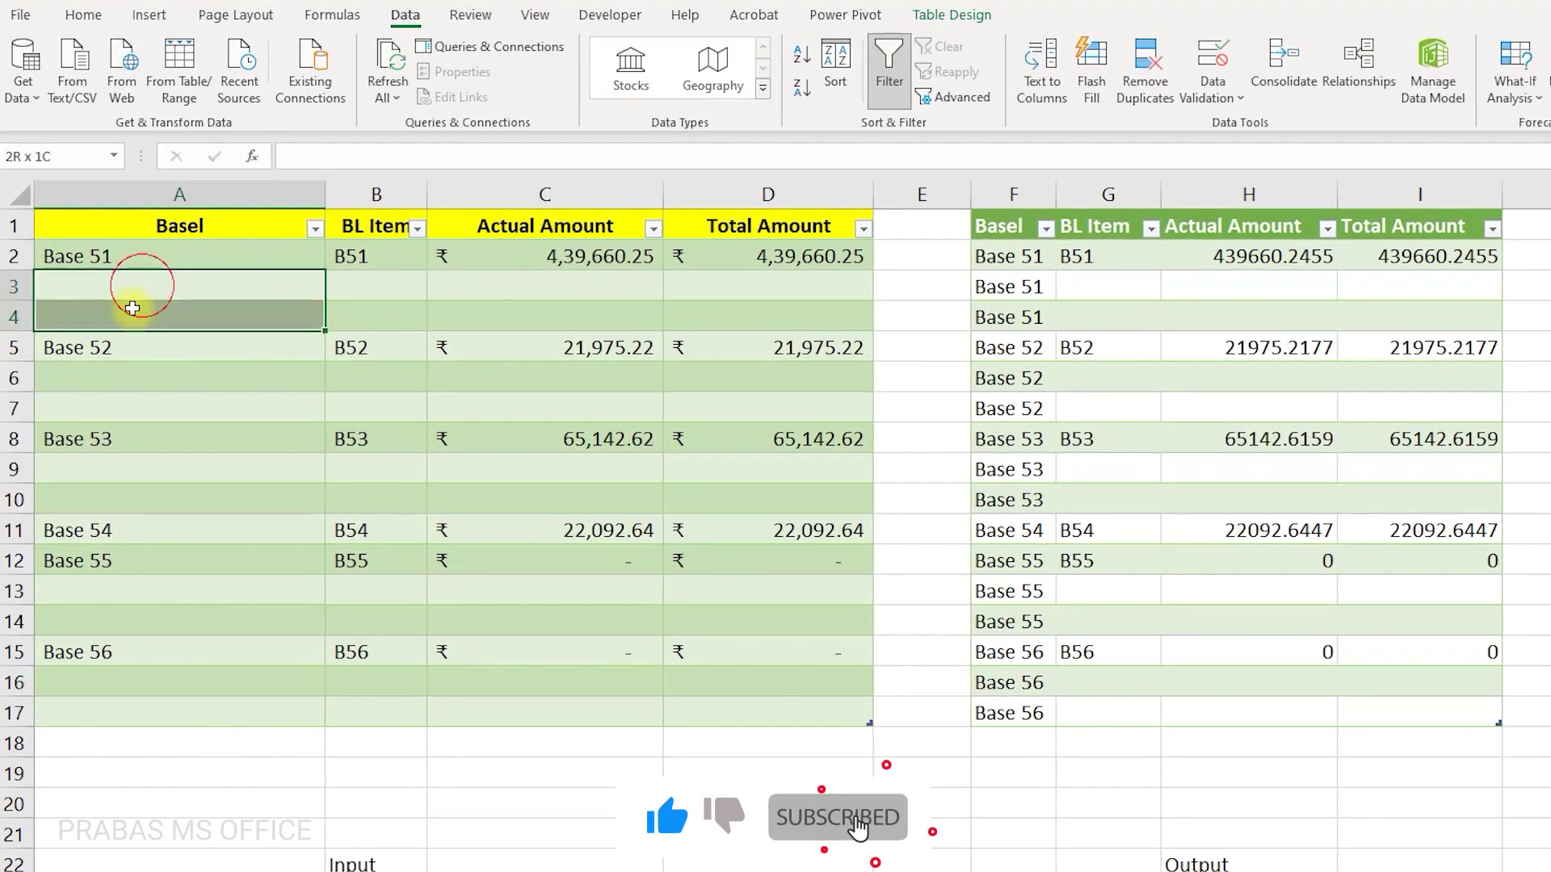
{"action": "left_click_drag", "start_coordinate": [113, 378], "coordinate": [113, 433]}
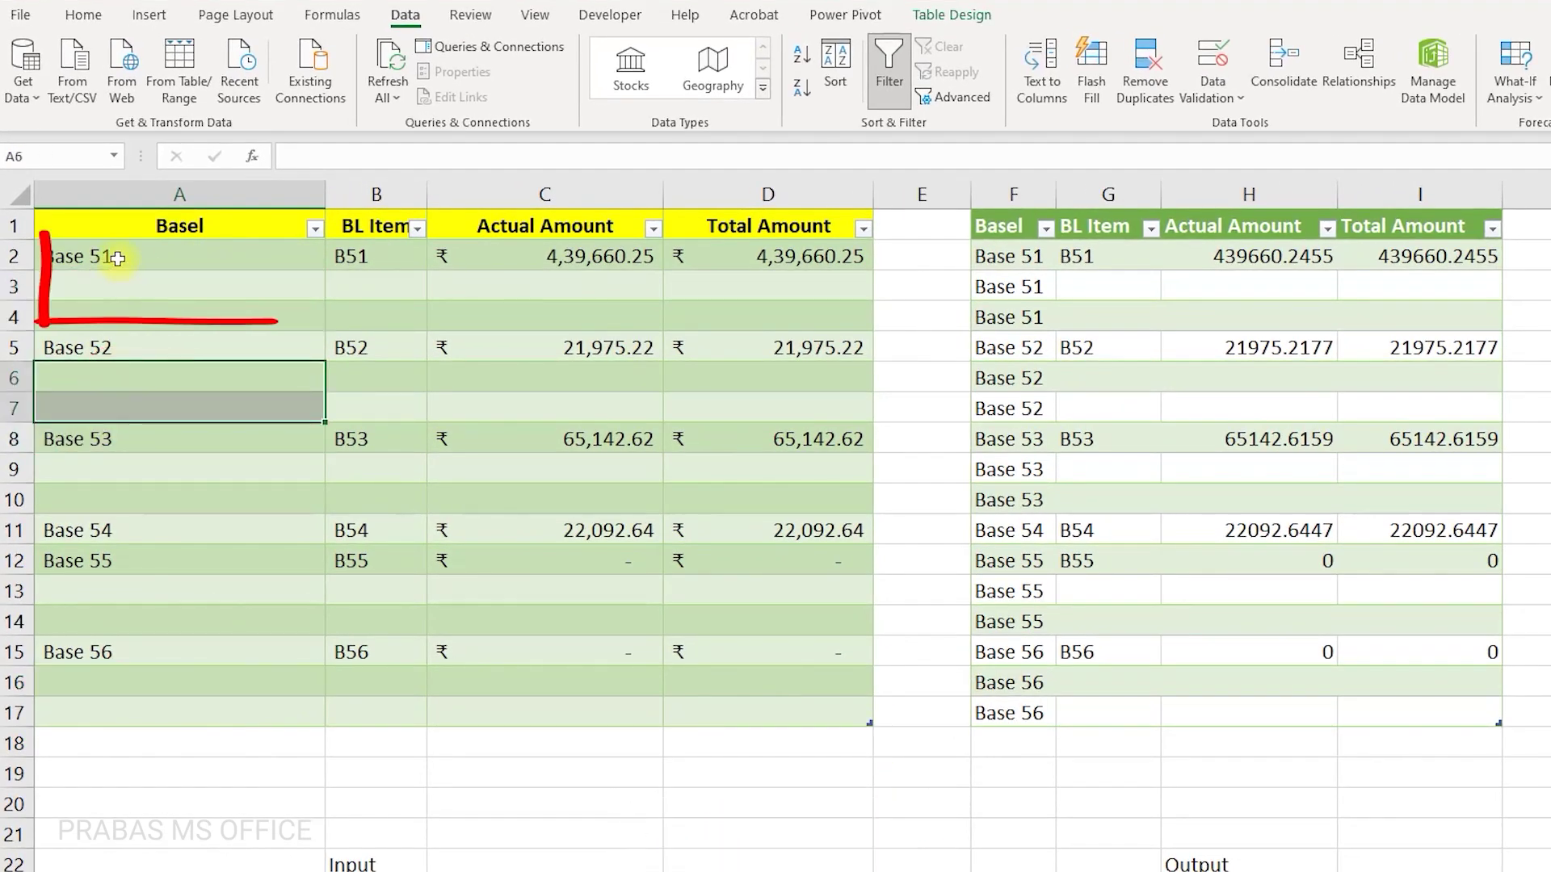
{"action": "left_click_drag", "start_coordinate": [109, 287], "coordinate": [109, 311]}
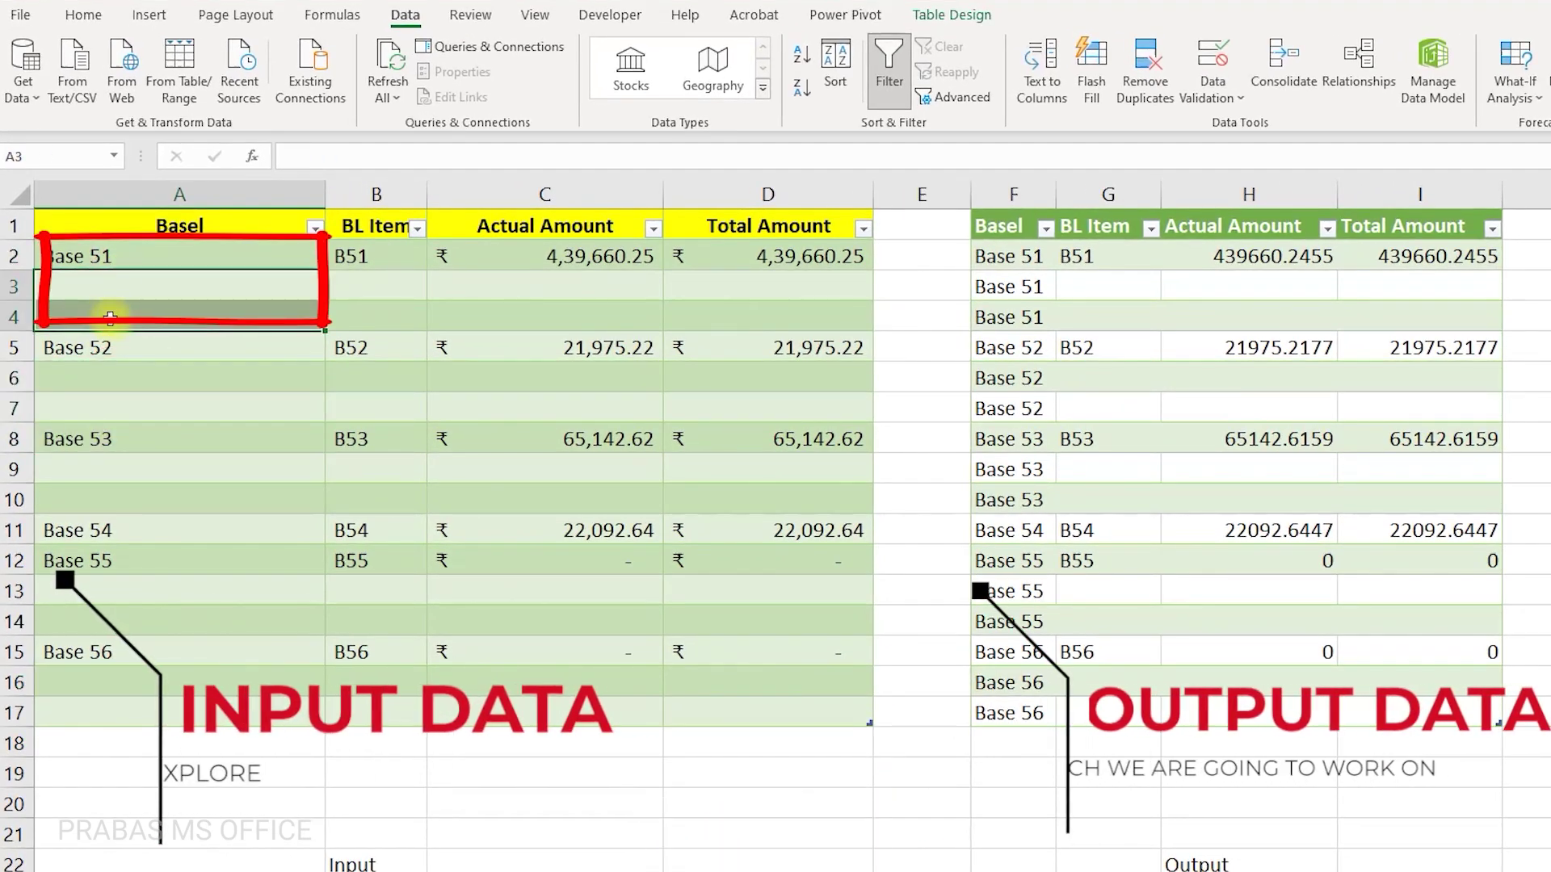
{"action": "left_click_drag", "start_coordinate": [100, 368], "coordinate": [100, 399]}
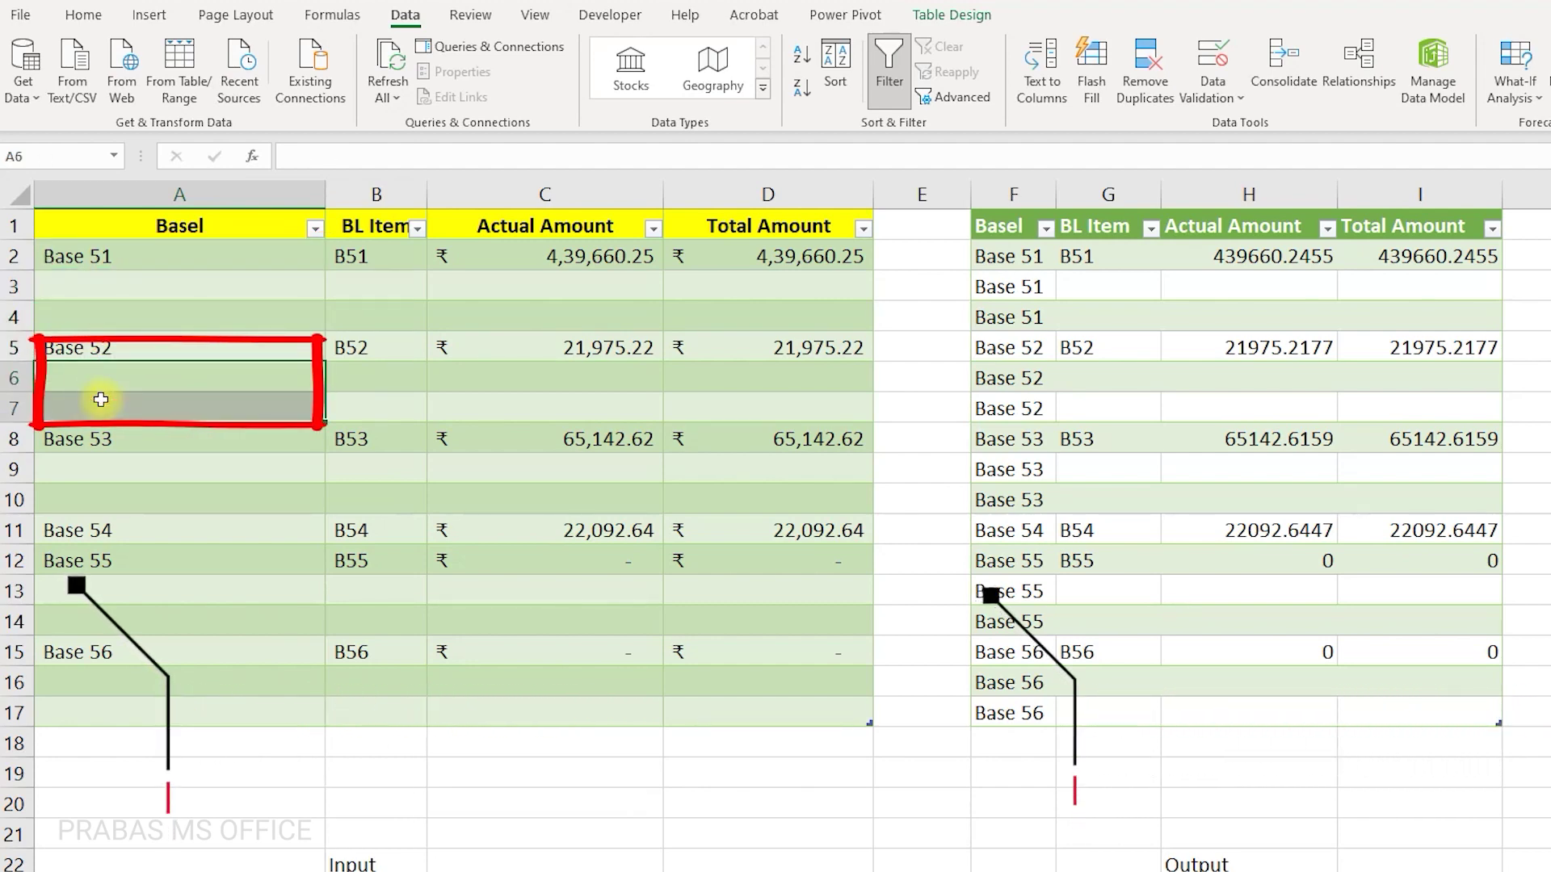
{"action": "left_click", "coordinate": [141, 861]}
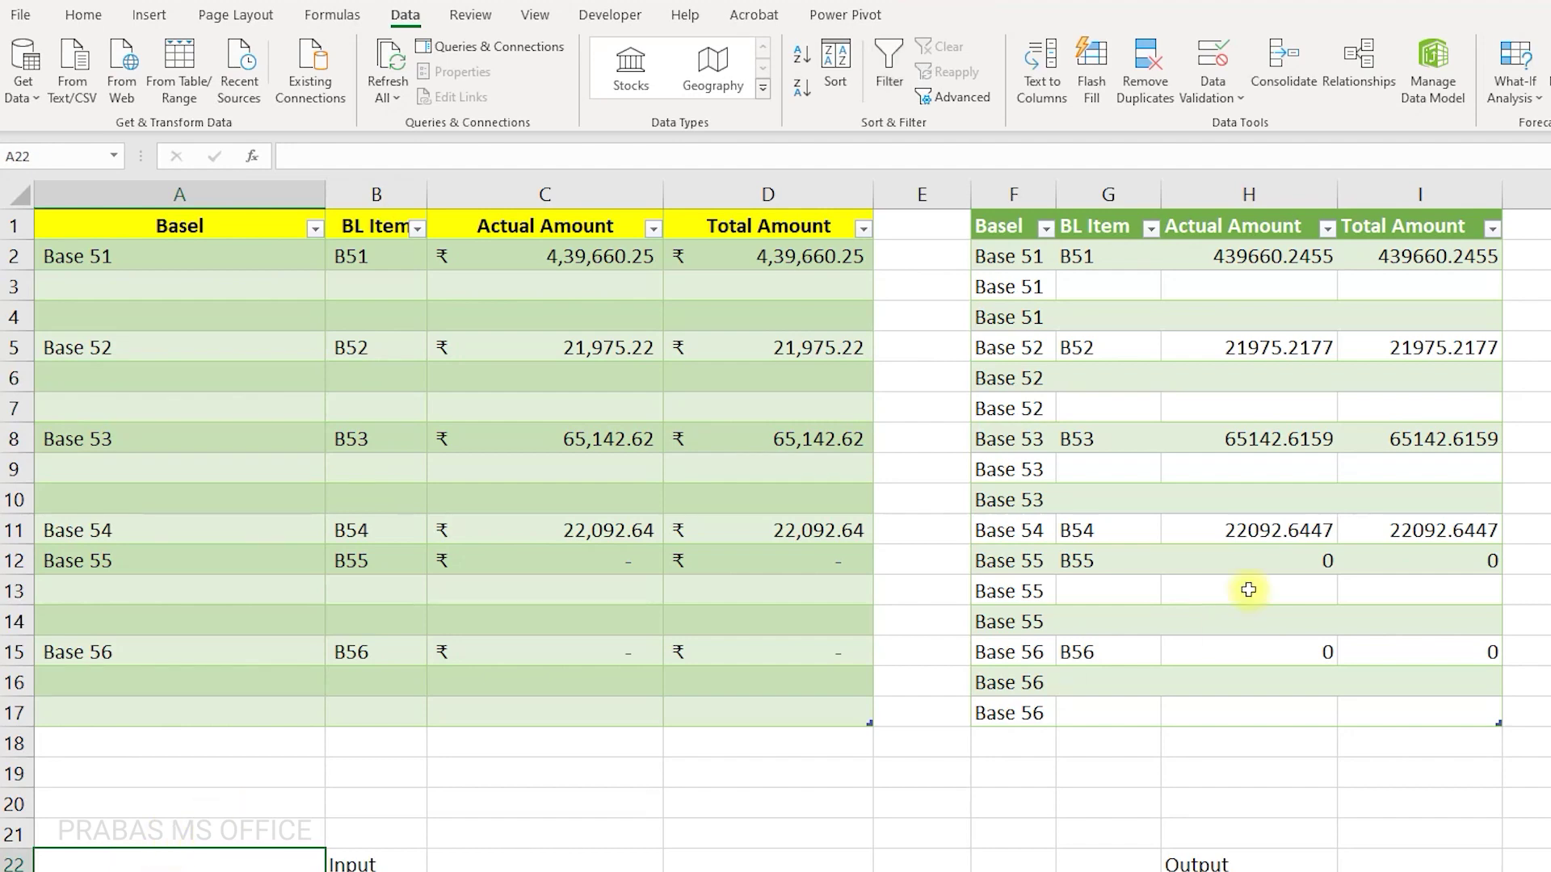
{"action": "left_click_drag", "start_coordinate": [1017, 231], "coordinate": [1419, 711]}
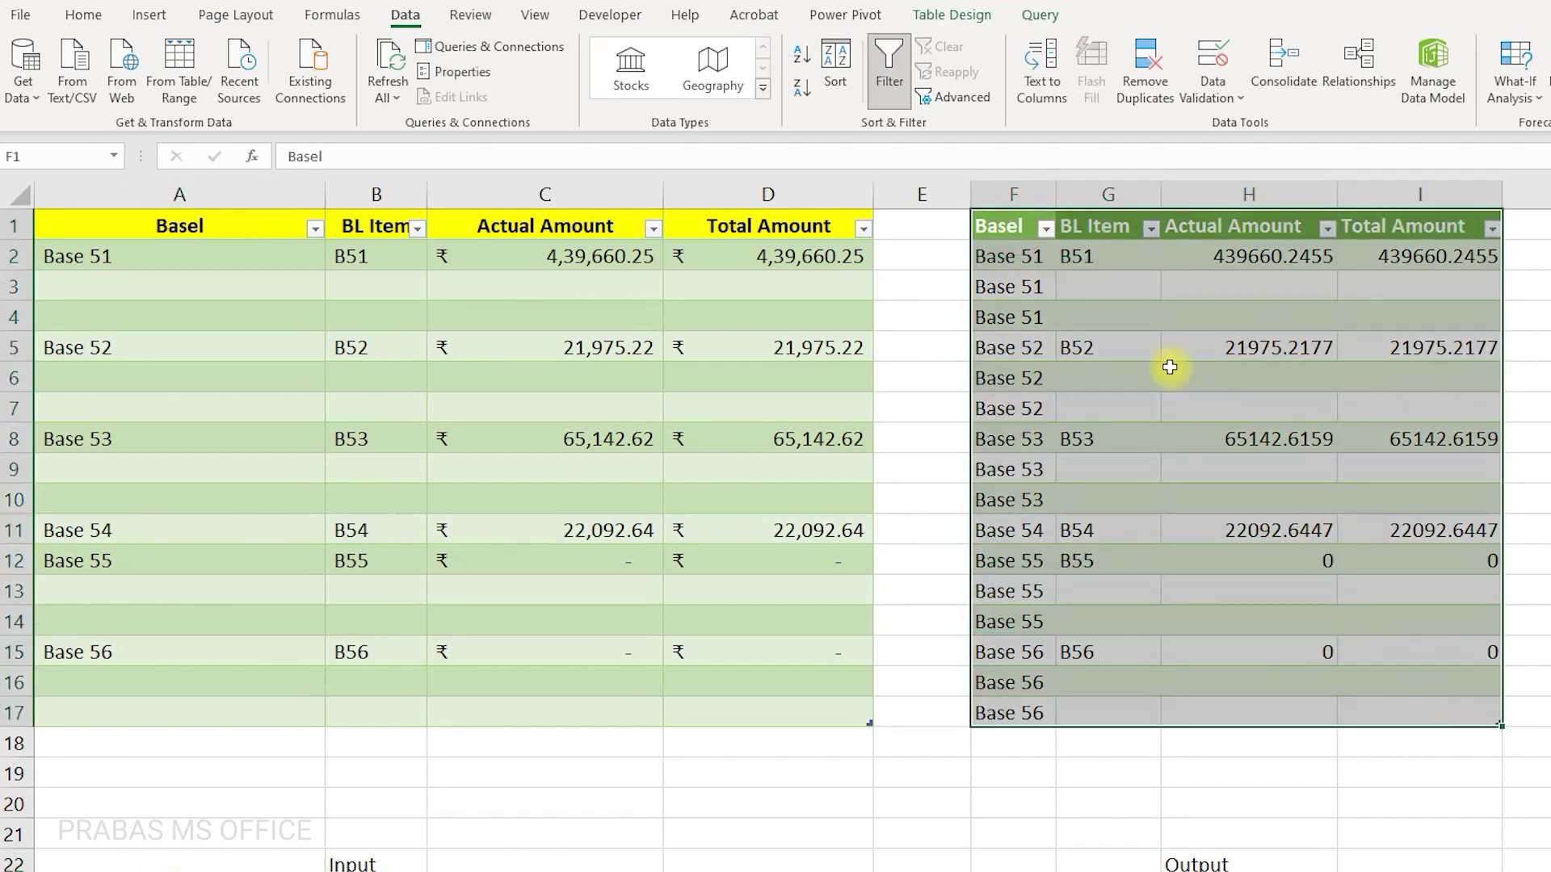
{"action": "left_click_drag", "start_coordinate": [1030, 255], "coordinate": [1023, 377]}
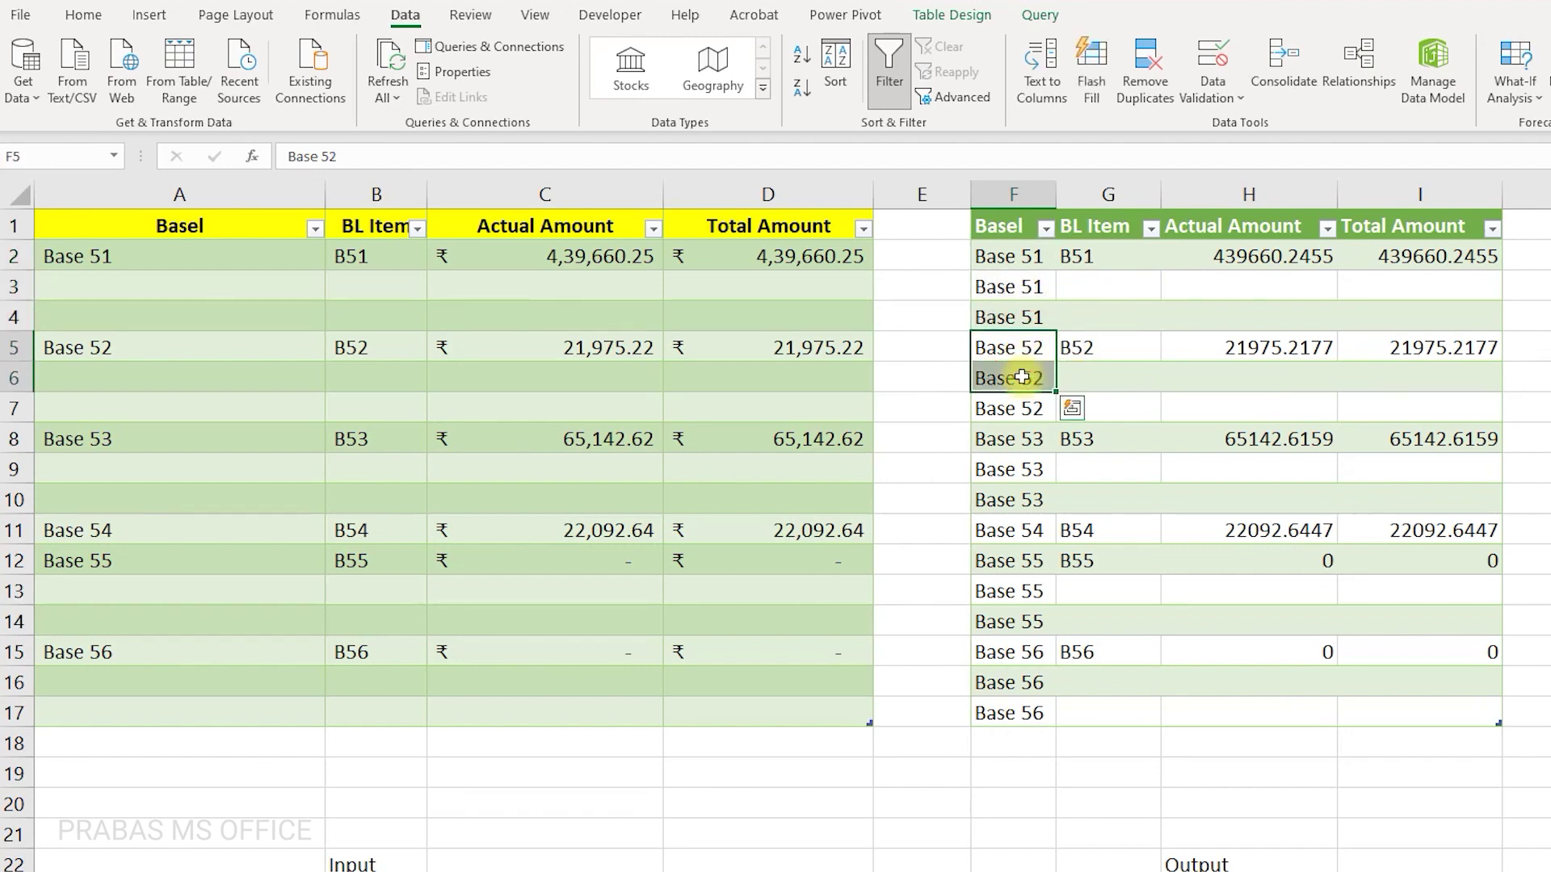
{"action": "left_click_drag", "start_coordinate": [151, 247], "coordinate": [146, 681]}
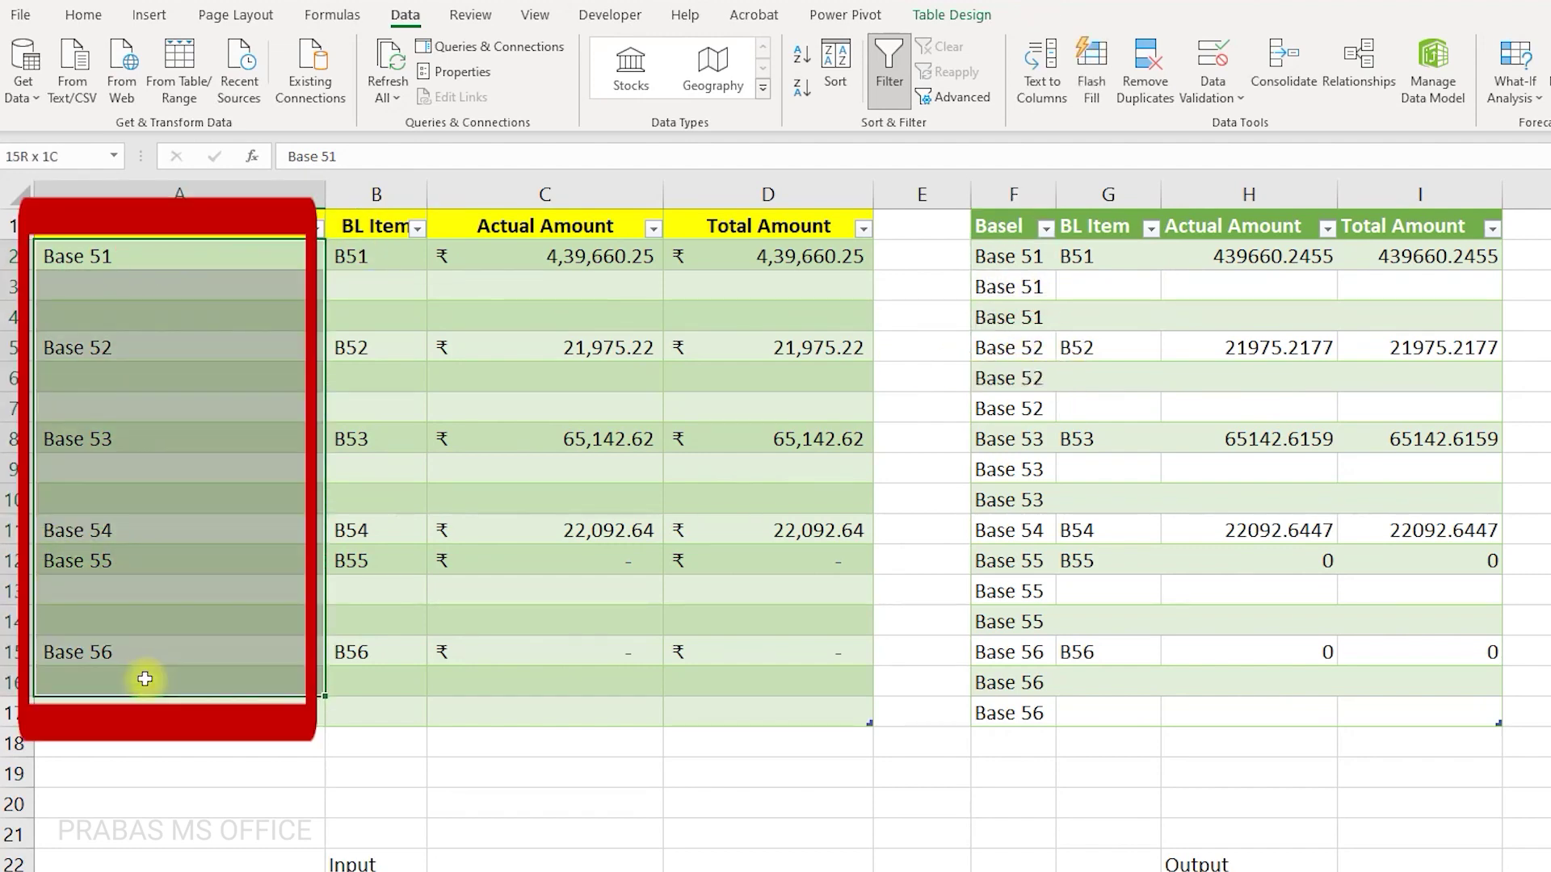
{"action": "left_click", "coordinate": [1033, 256]}
{"action": "left_click_drag", "start_coordinate": [1033, 277], "coordinate": [1030, 710]}
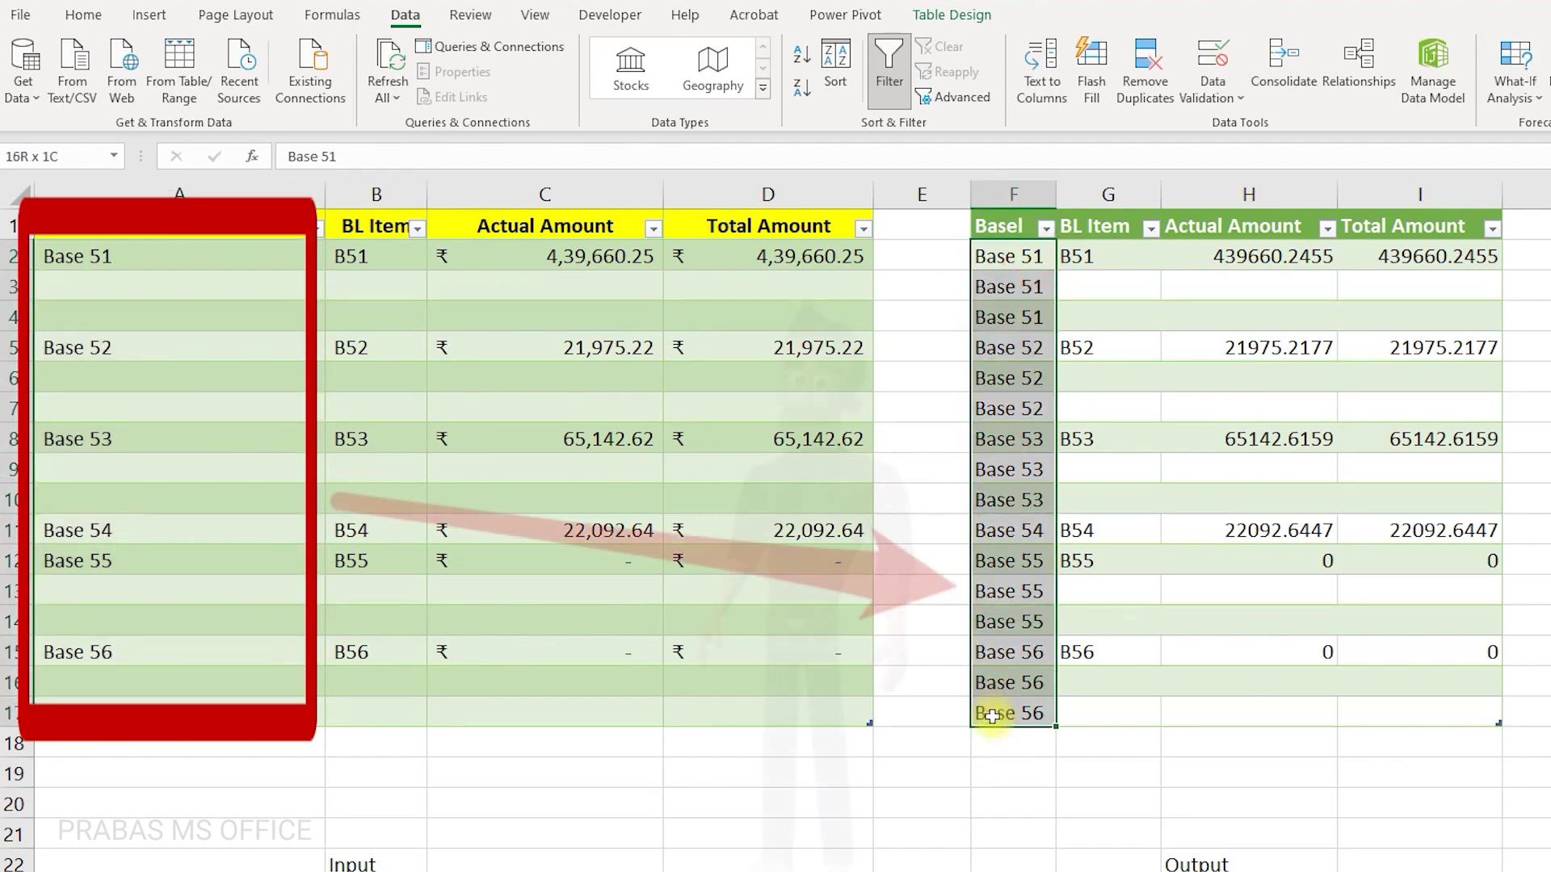
Compare the blank BL Item cells under B51, B52 and B53 in the input and output.
{"action": "left_click", "coordinate": [395, 260]}
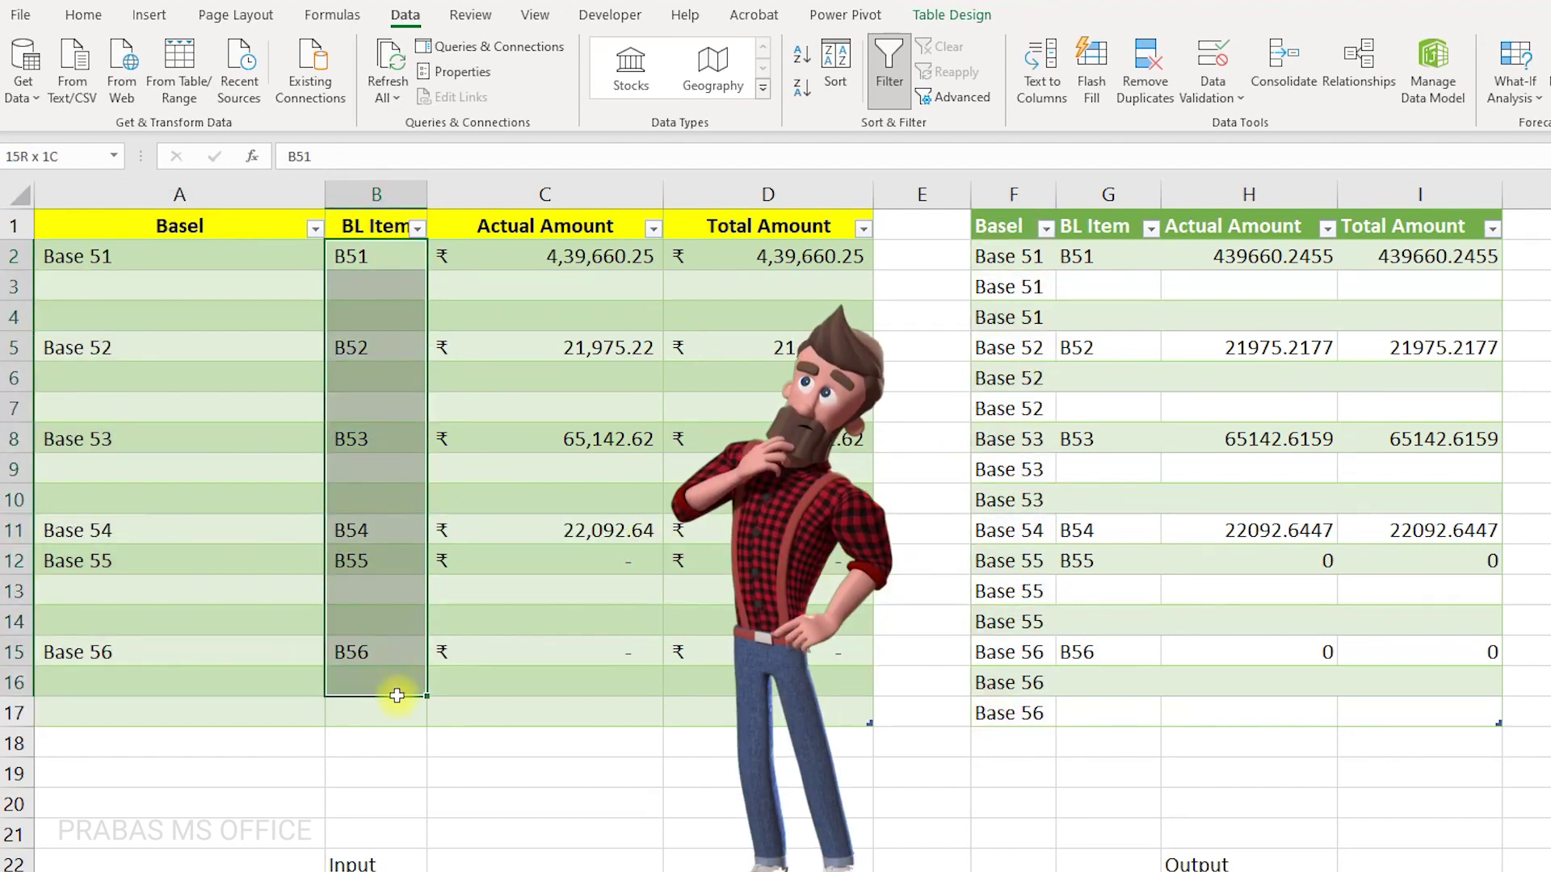
{"action": "left_click_drag", "start_coordinate": [389, 282], "coordinate": [395, 704]}
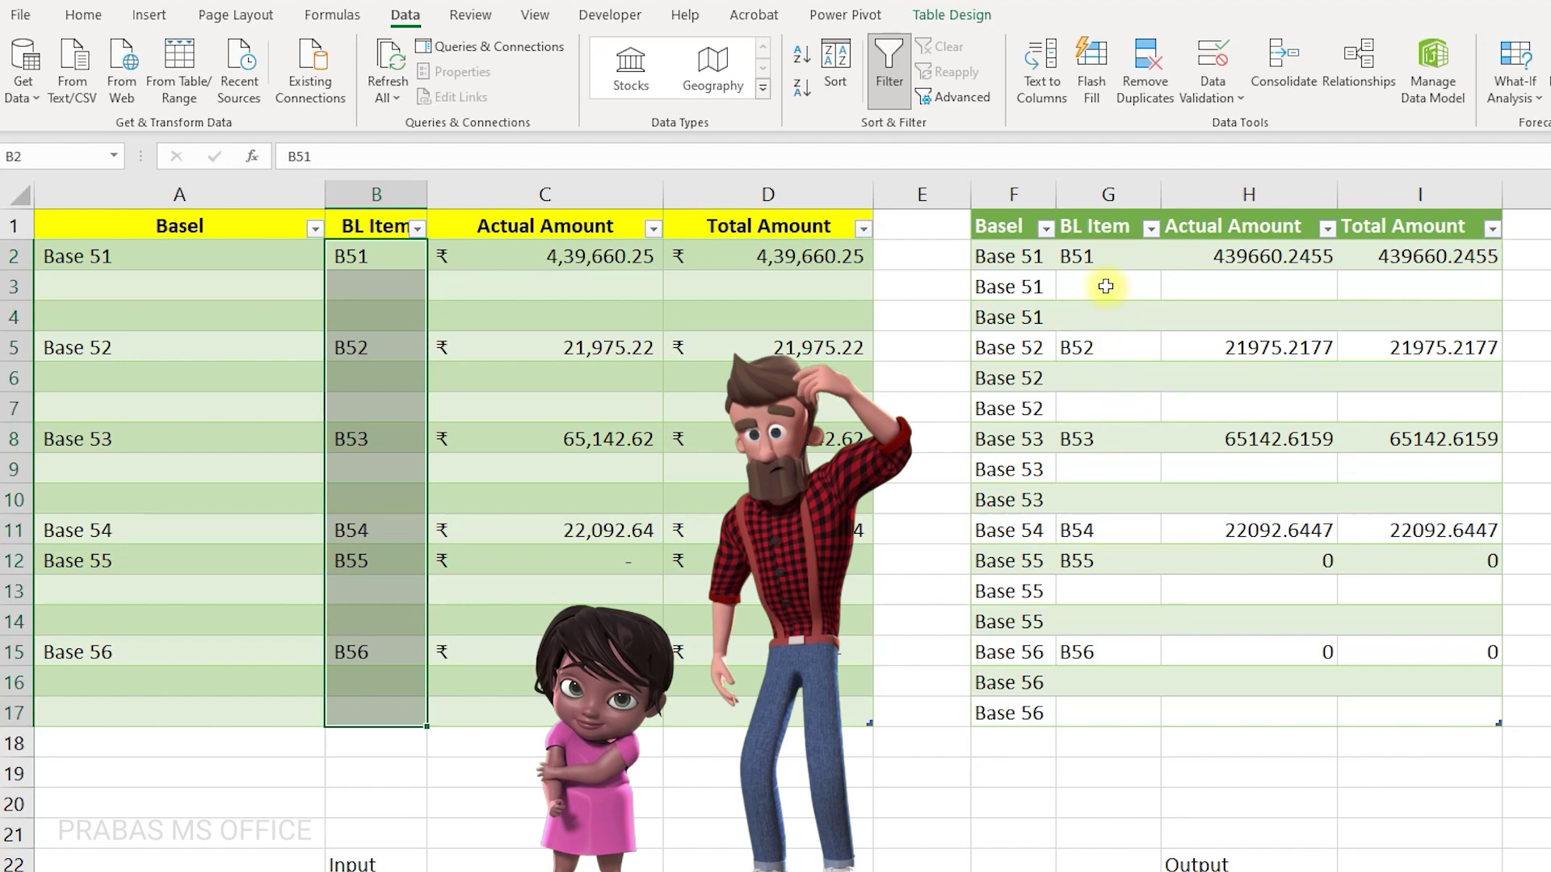
{"action": "left_click_drag", "start_coordinate": [1101, 288], "coordinate": [1099, 313]}
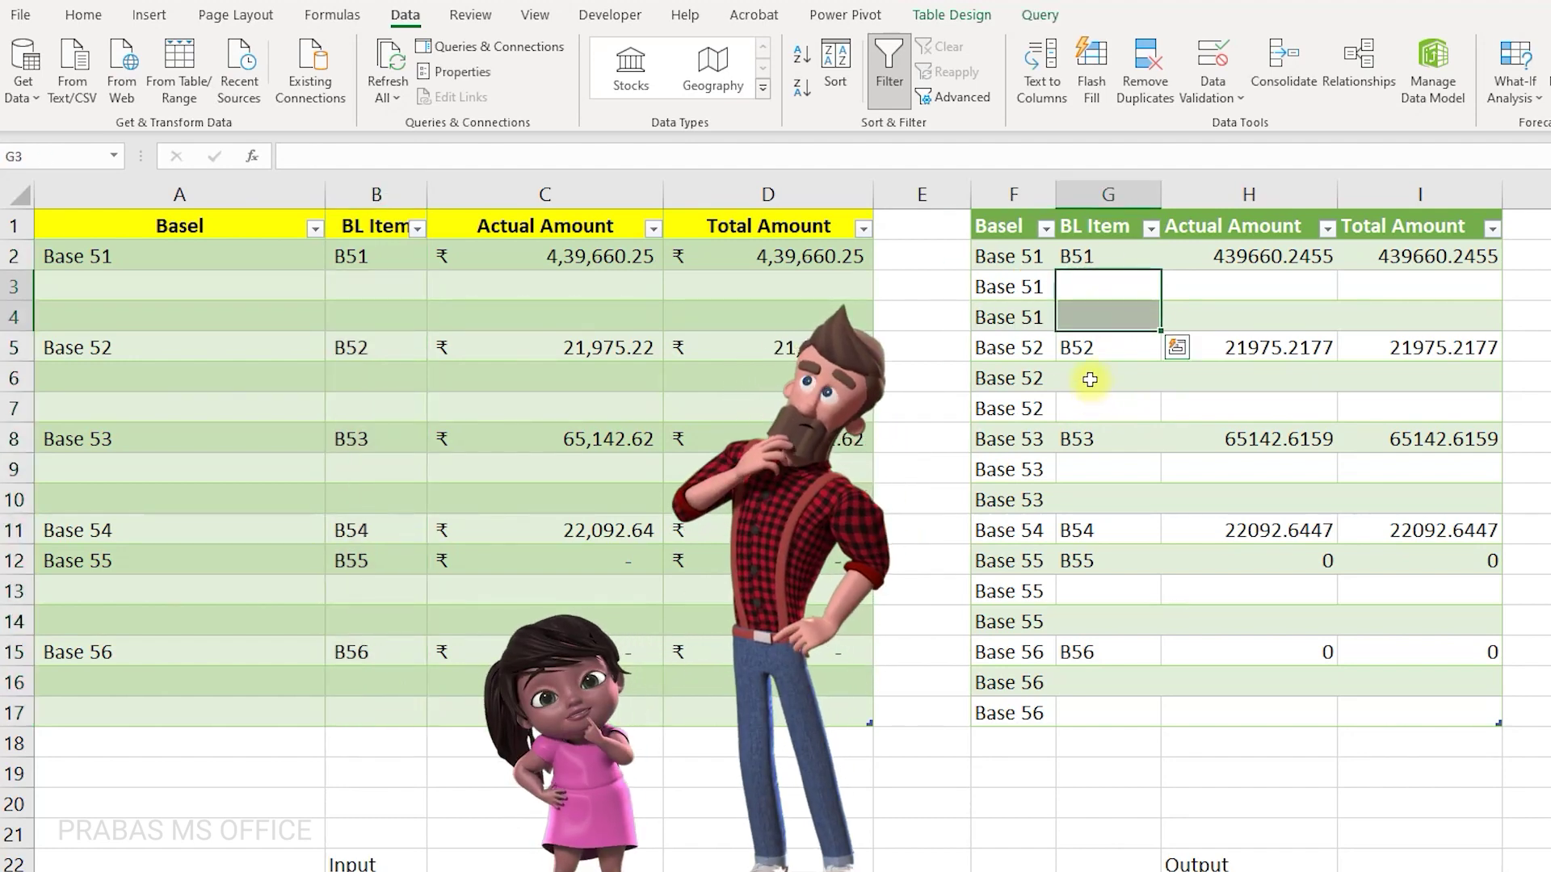
{"action": "left_click_drag", "start_coordinate": [1095, 378], "coordinate": [1095, 406]}
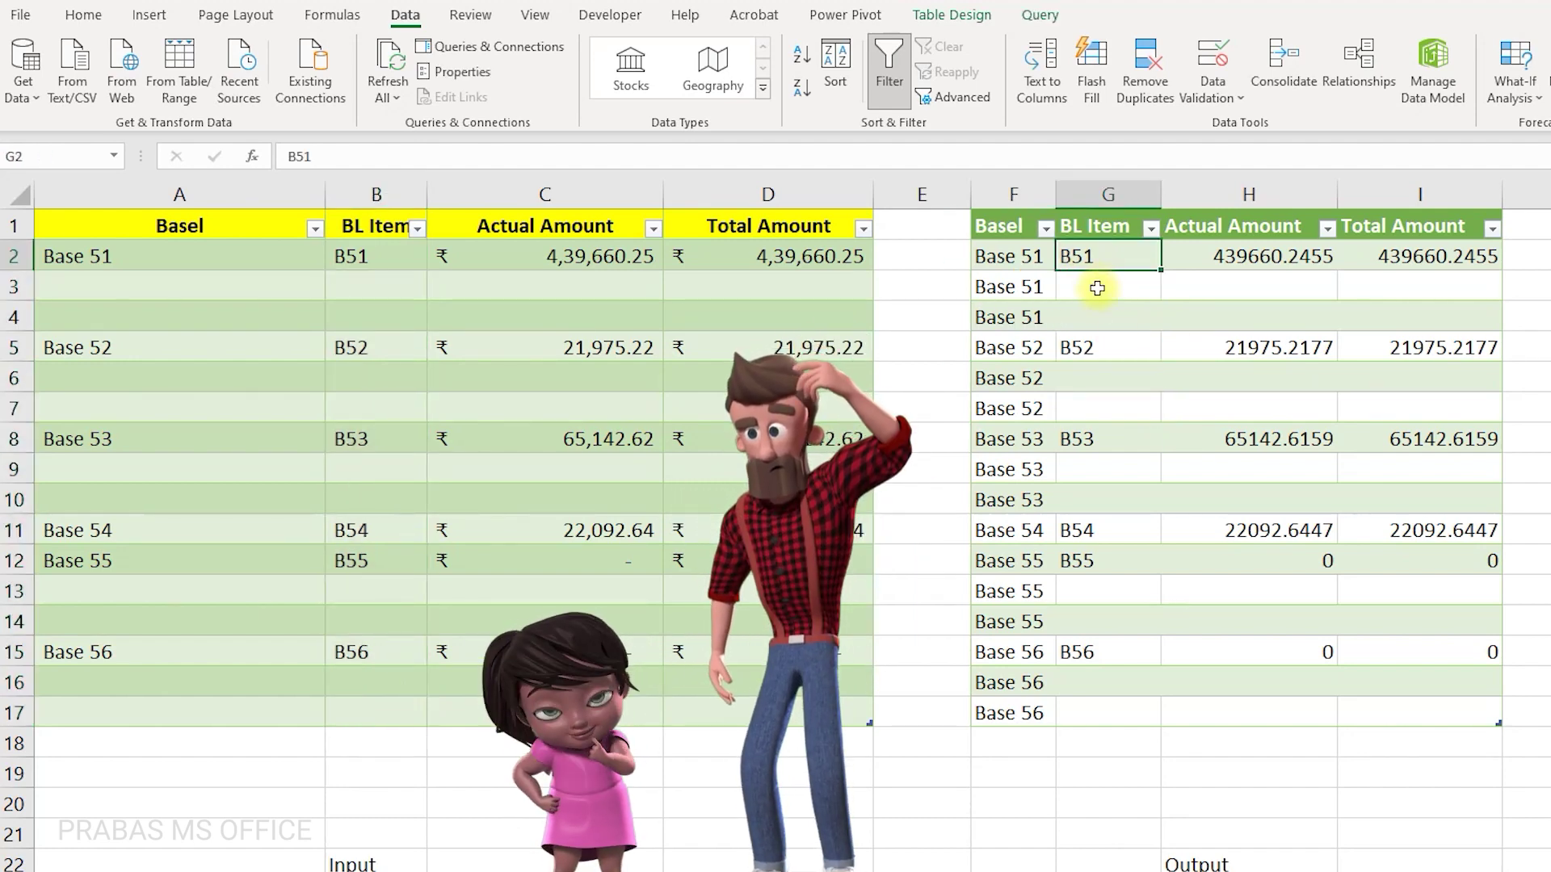
{"action": "left_click_drag", "start_coordinate": [1083, 289], "coordinate": [1083, 314]}
{"action": "left_click", "coordinate": [1081, 348]}
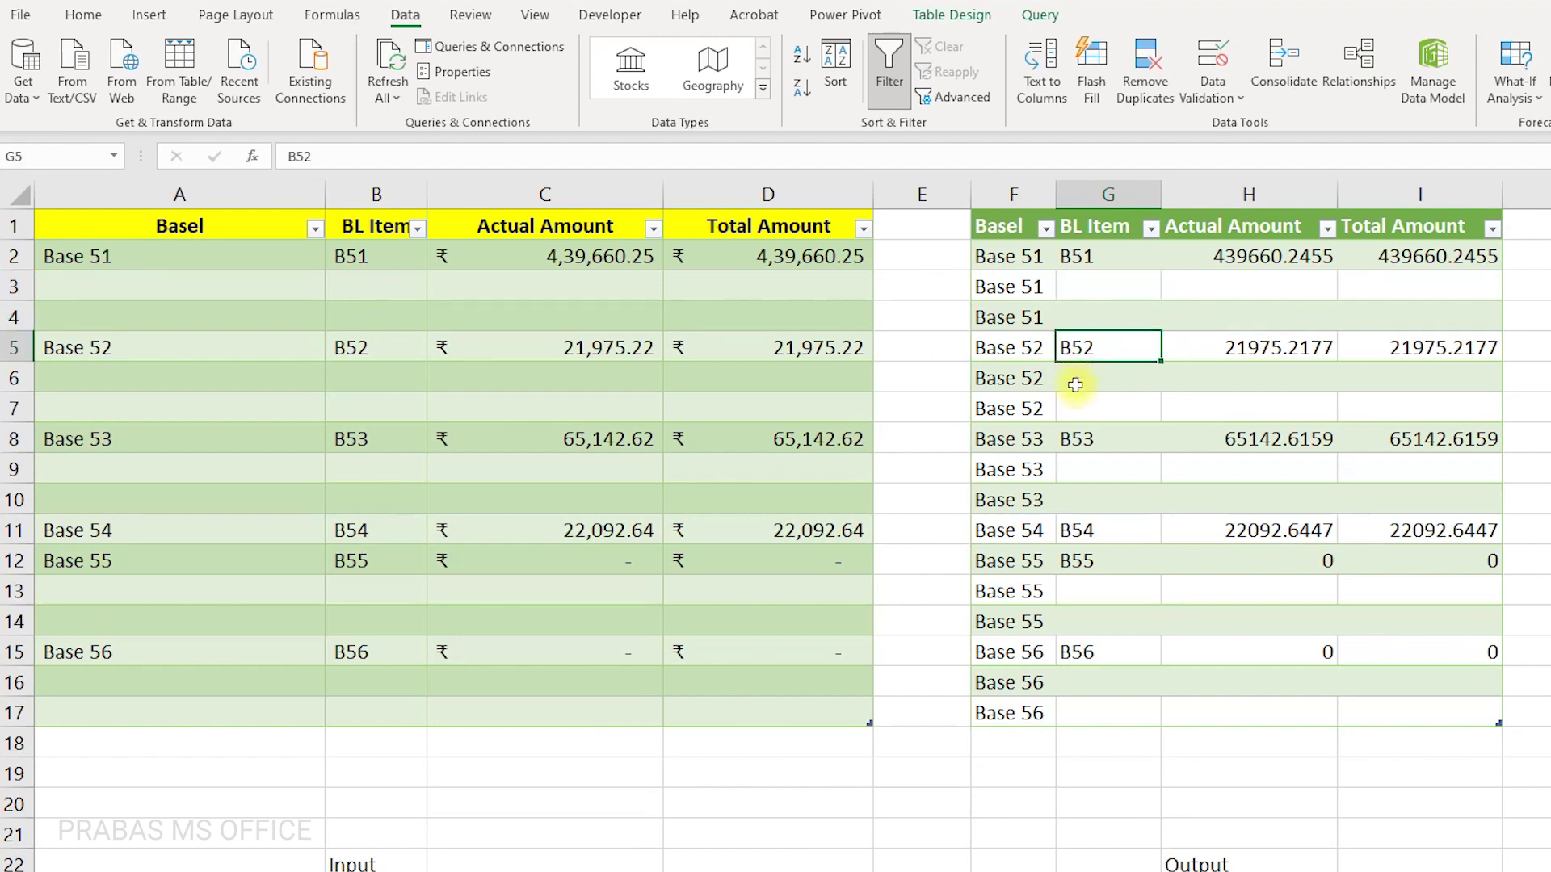
{"action": "left_click_drag", "start_coordinate": [1079, 380], "coordinate": [1080, 407]}
{"action": "left_click", "coordinate": [1081, 440]}
{"action": "mouse_move", "coordinate": [1080, 477]}
{"action": "left_mouse_down"}
{"action": "mouse_move", "coordinate": [1079, 497]}
{"action": "mouse_move", "coordinate": [1012, 485]}
{"action": "mouse_move", "coordinate": [1085, 489]}
{"action": "left_mouse_up"}
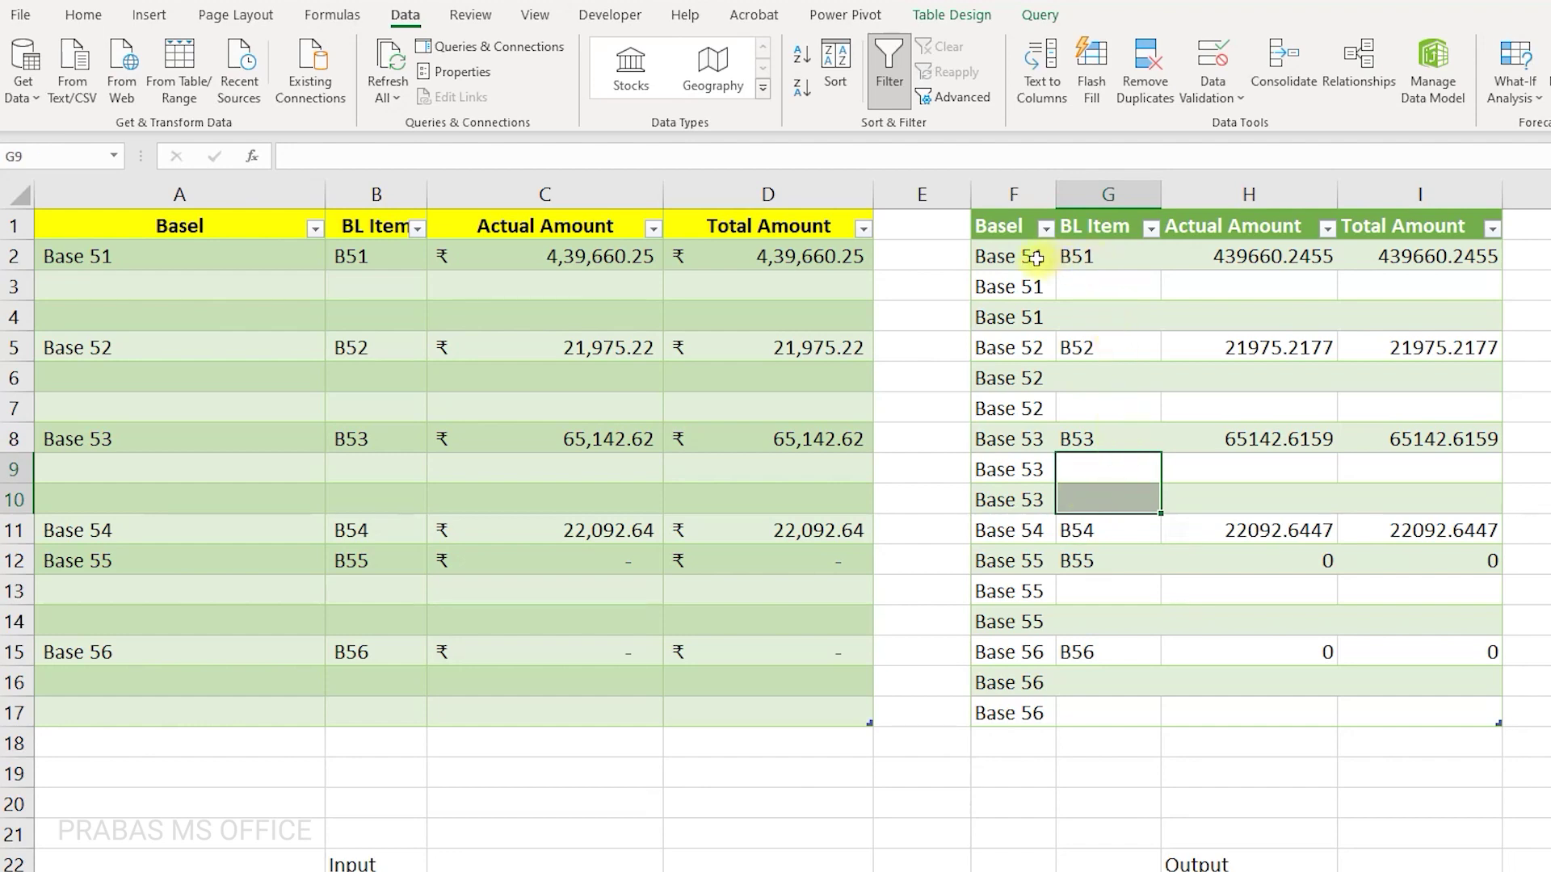
{"action": "left_click_drag", "start_coordinate": [1010, 234], "coordinate": [1374, 705]}
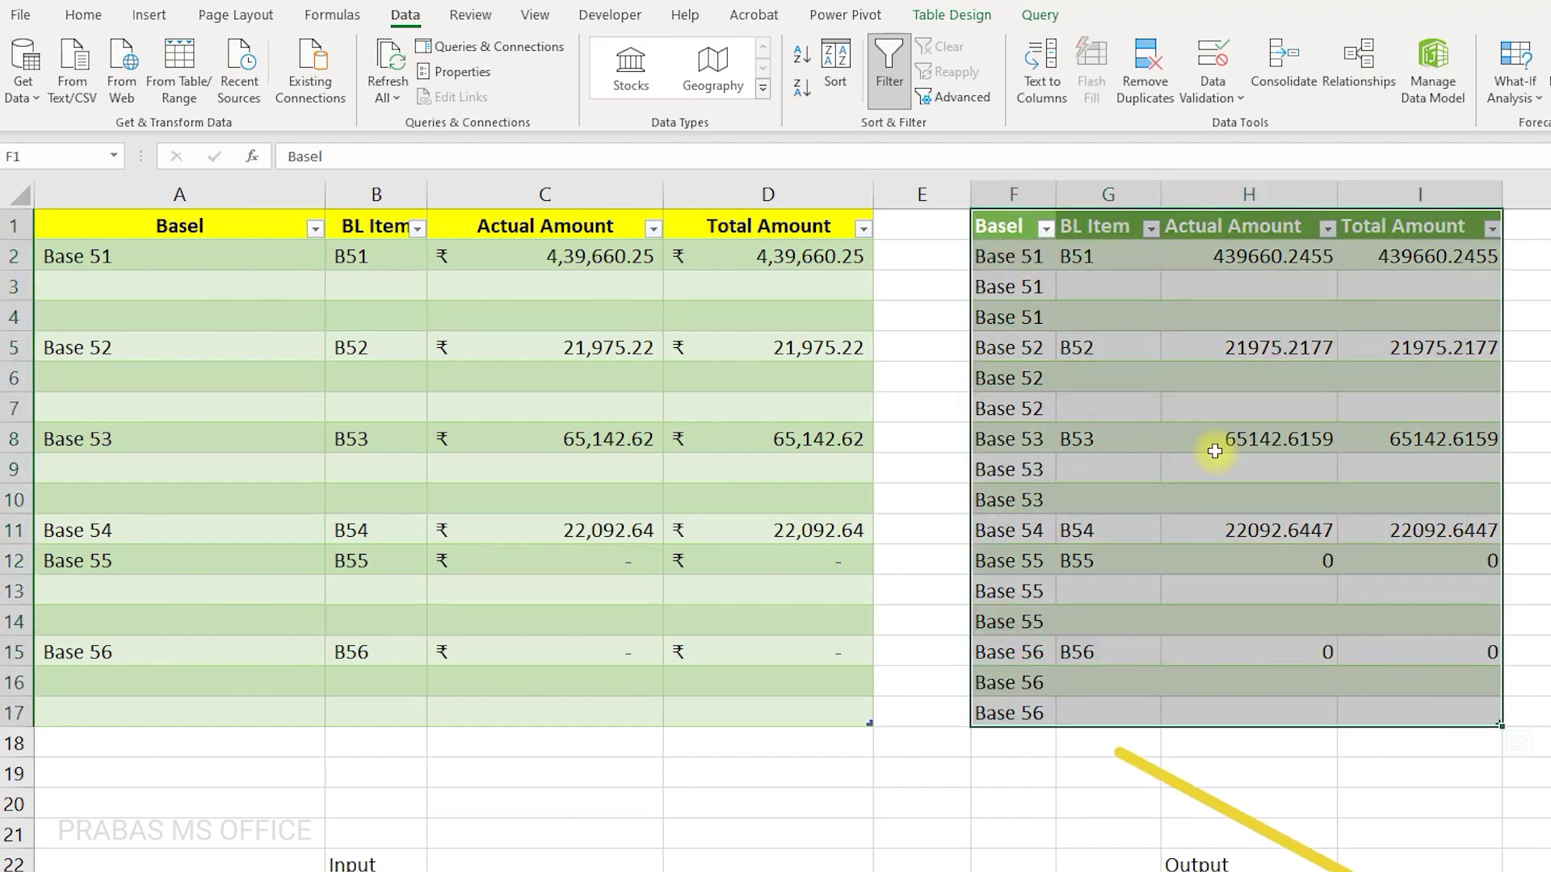
{"action": "left_click", "coordinate": [1031, 287]}
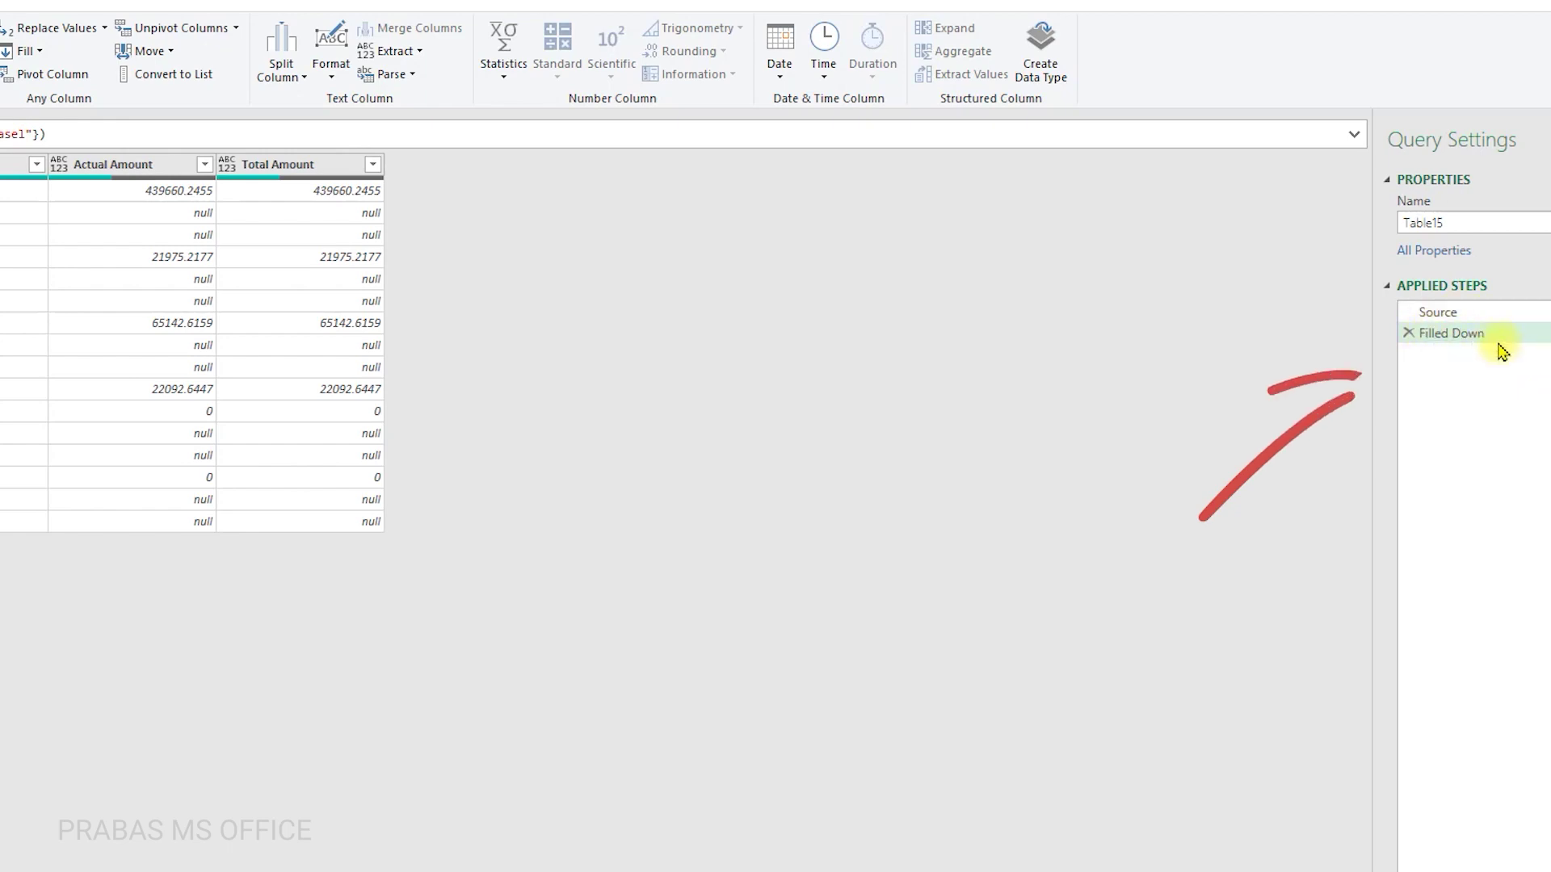
Delete the existing Filled Down step and reapply Fill Down to the Basel column.
{"action": "left_click", "coordinate": [1410, 333]}
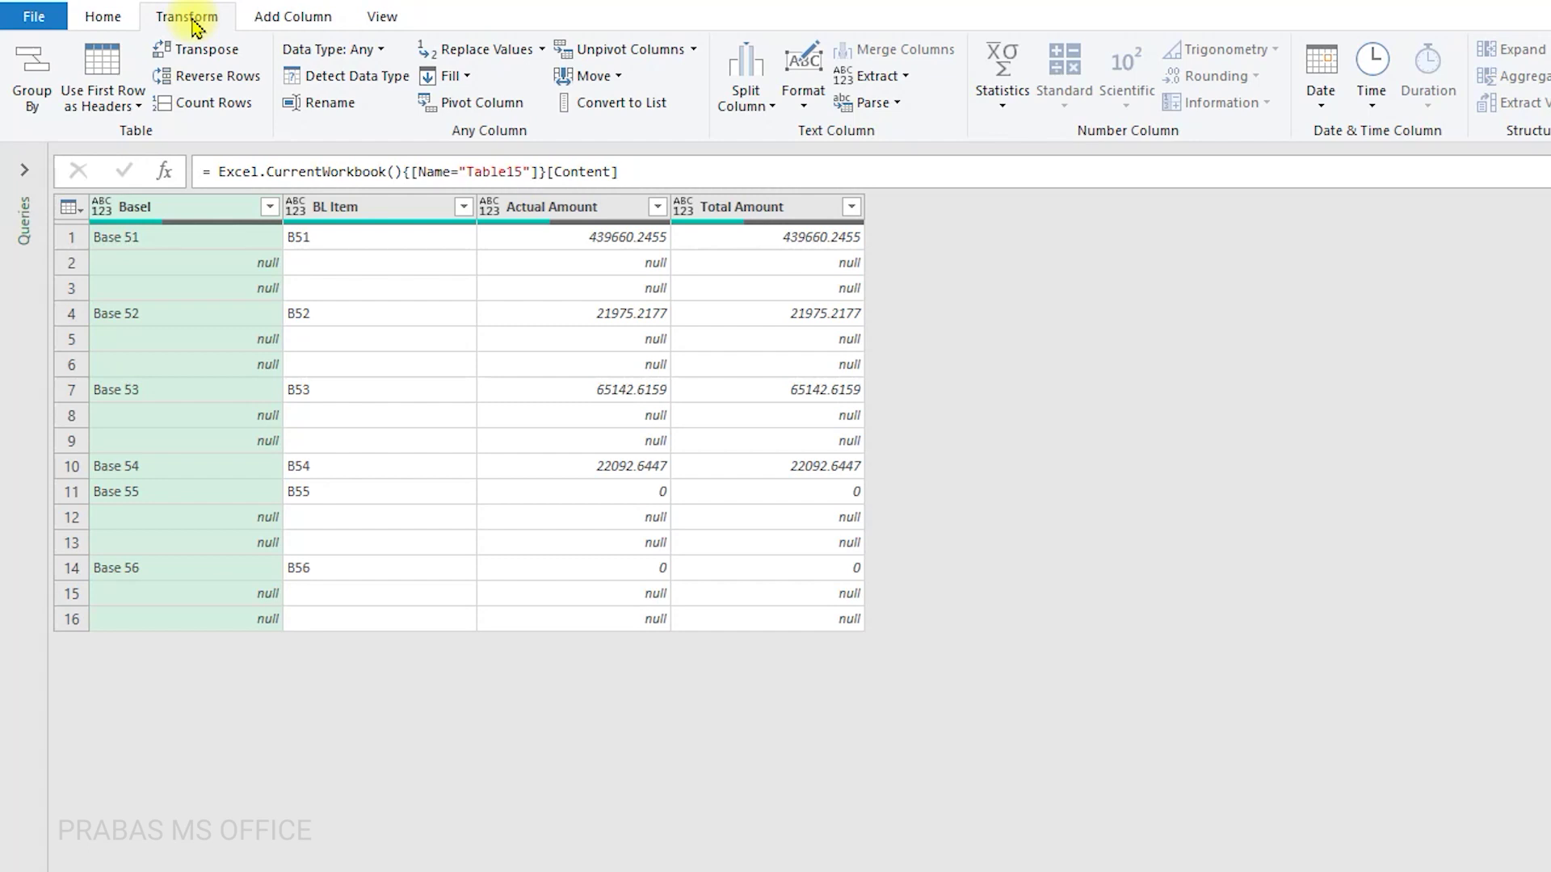
{"action": "left_click", "coordinate": [452, 79]}
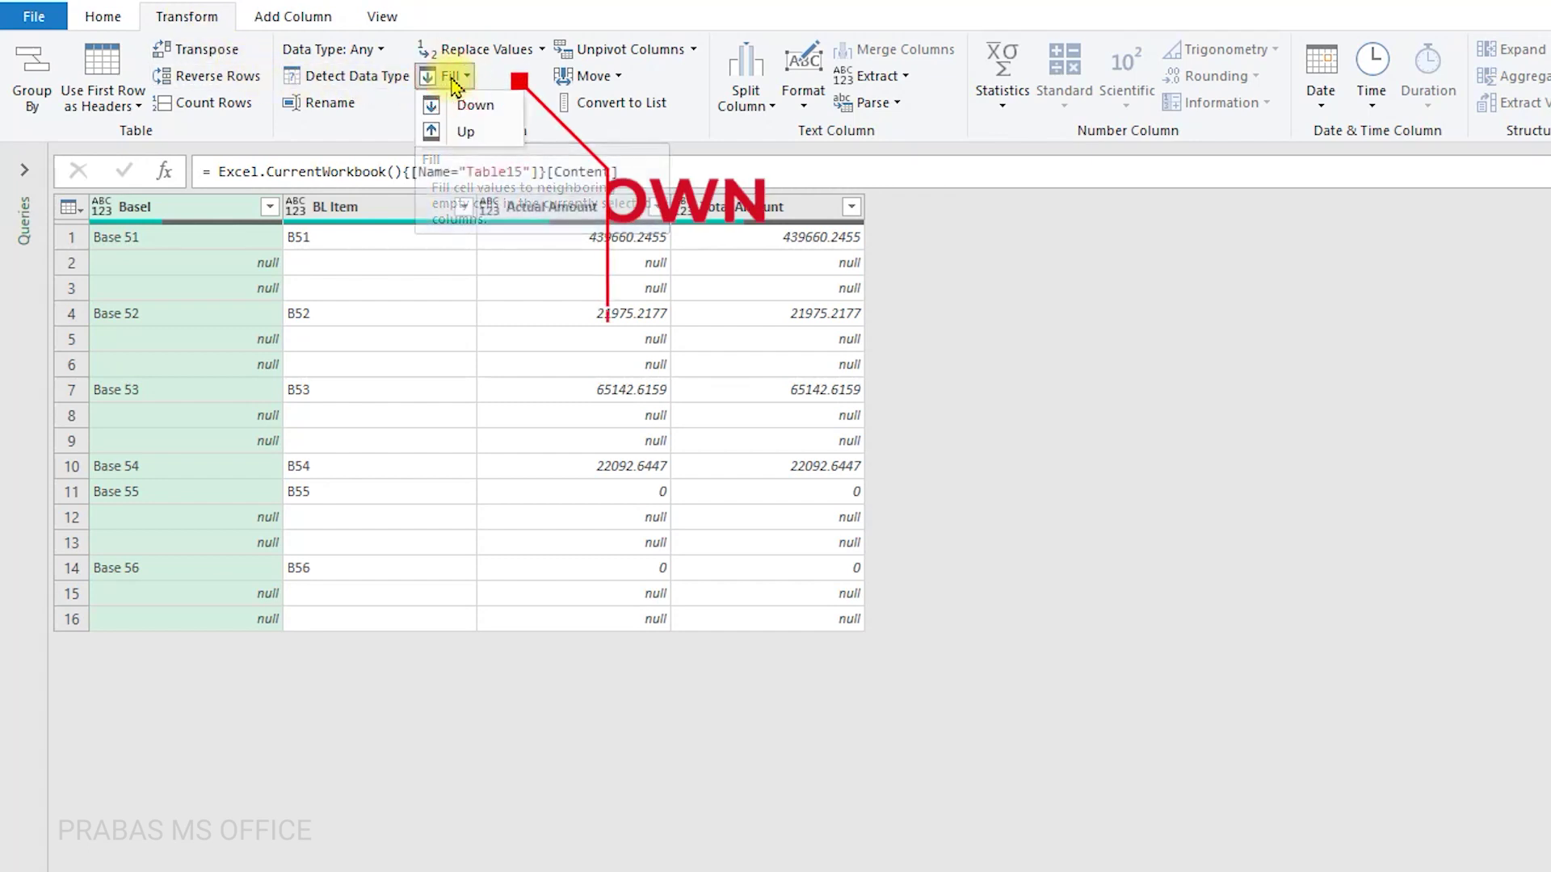
{"action": "left_click", "coordinate": [471, 110]}
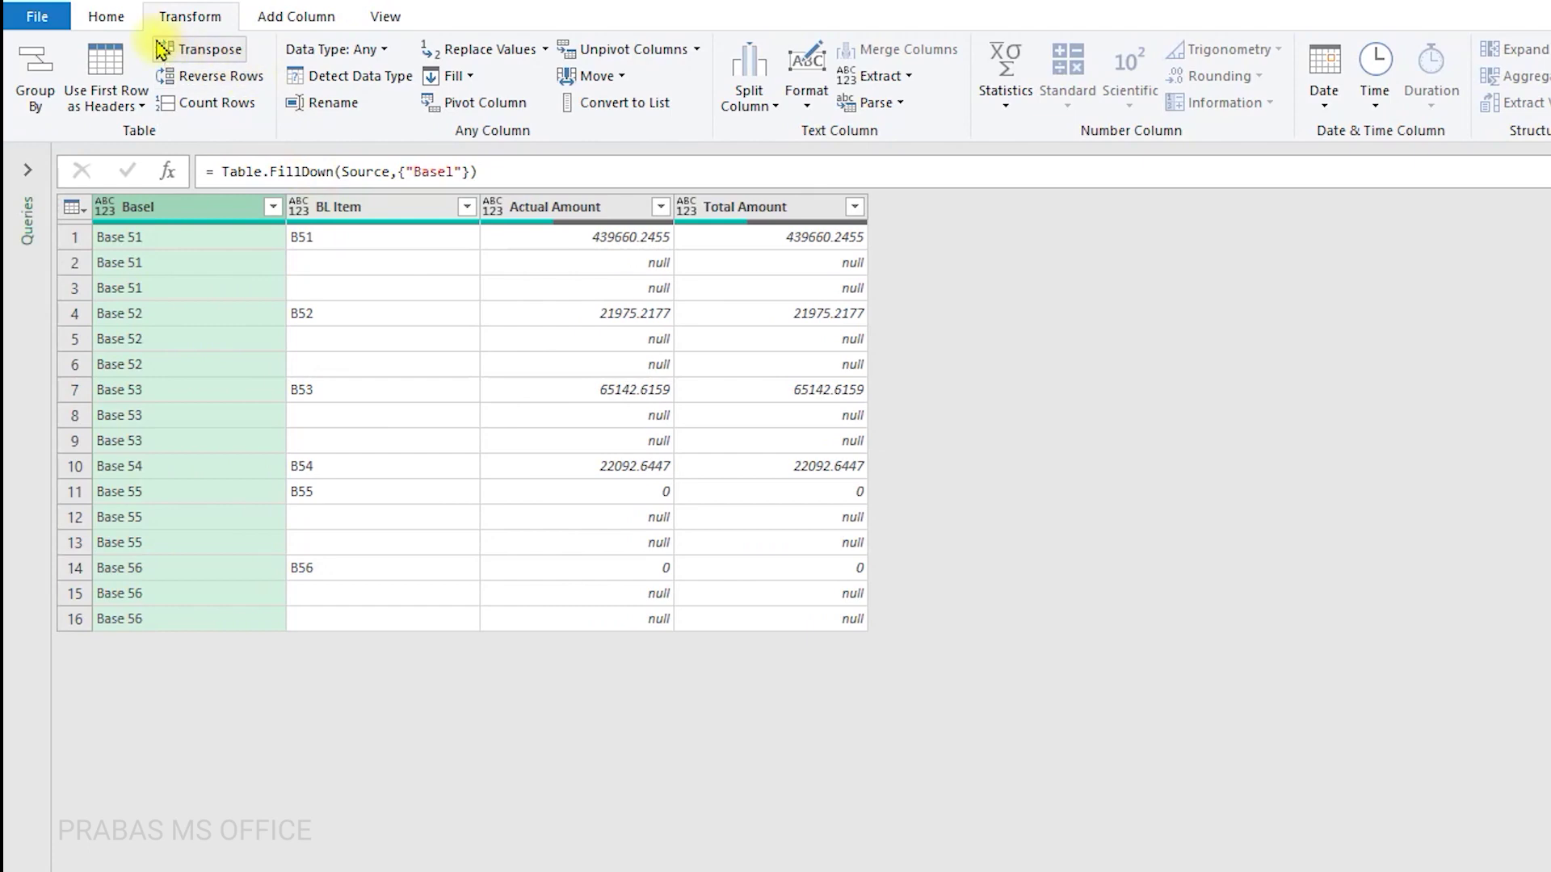
{"action": "left_click", "coordinate": [107, 18]}
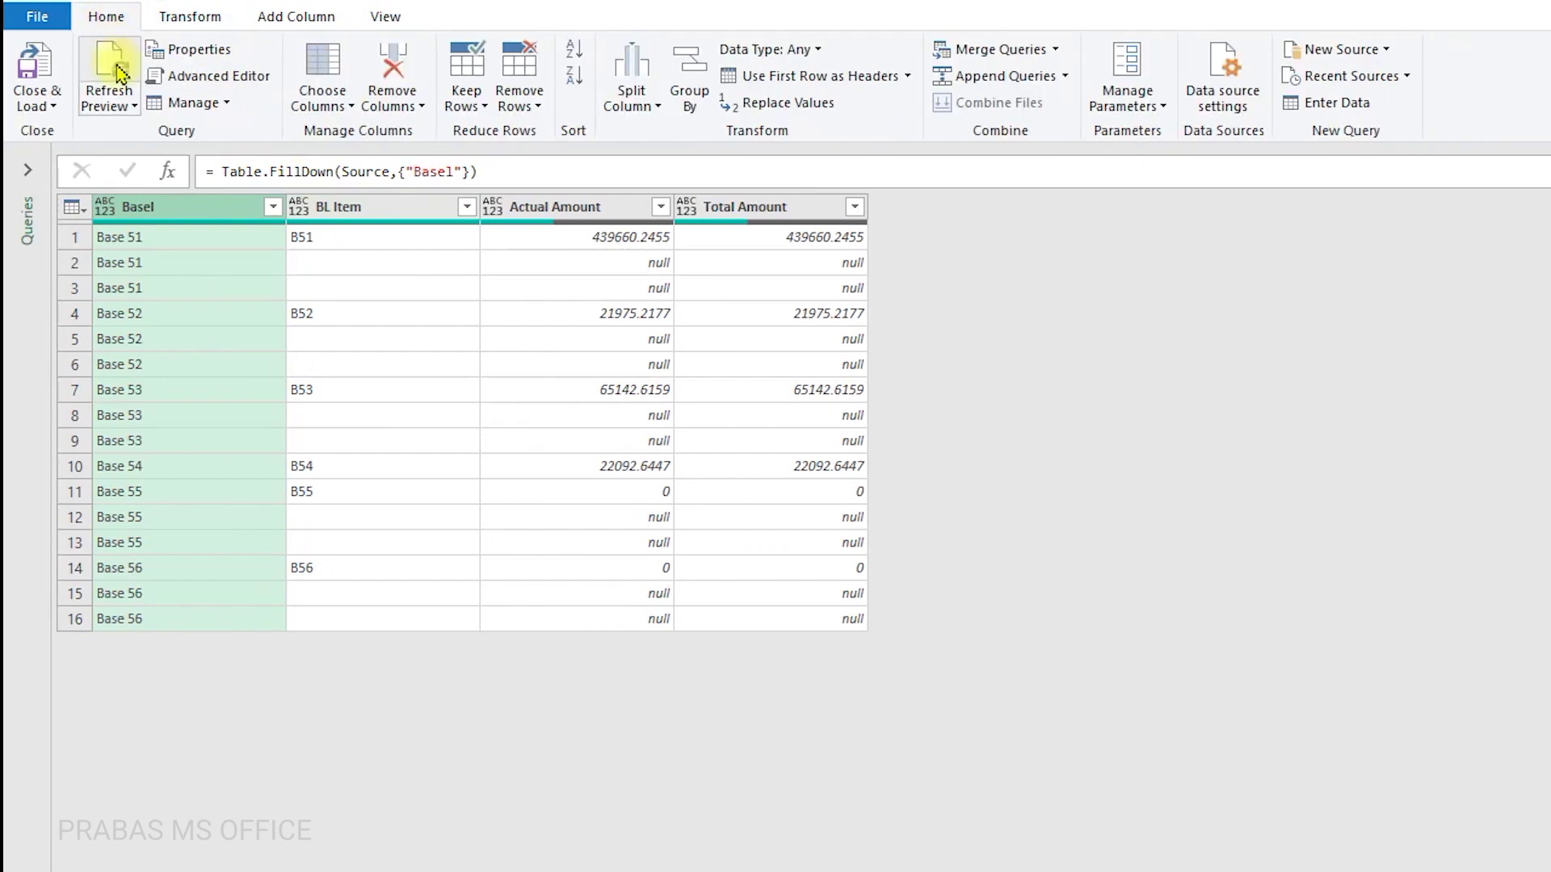
Load the query, review the filled Basel and blank BL Item columns, then reopen Table15.
{"action": "left_click", "coordinate": [45, 61]}
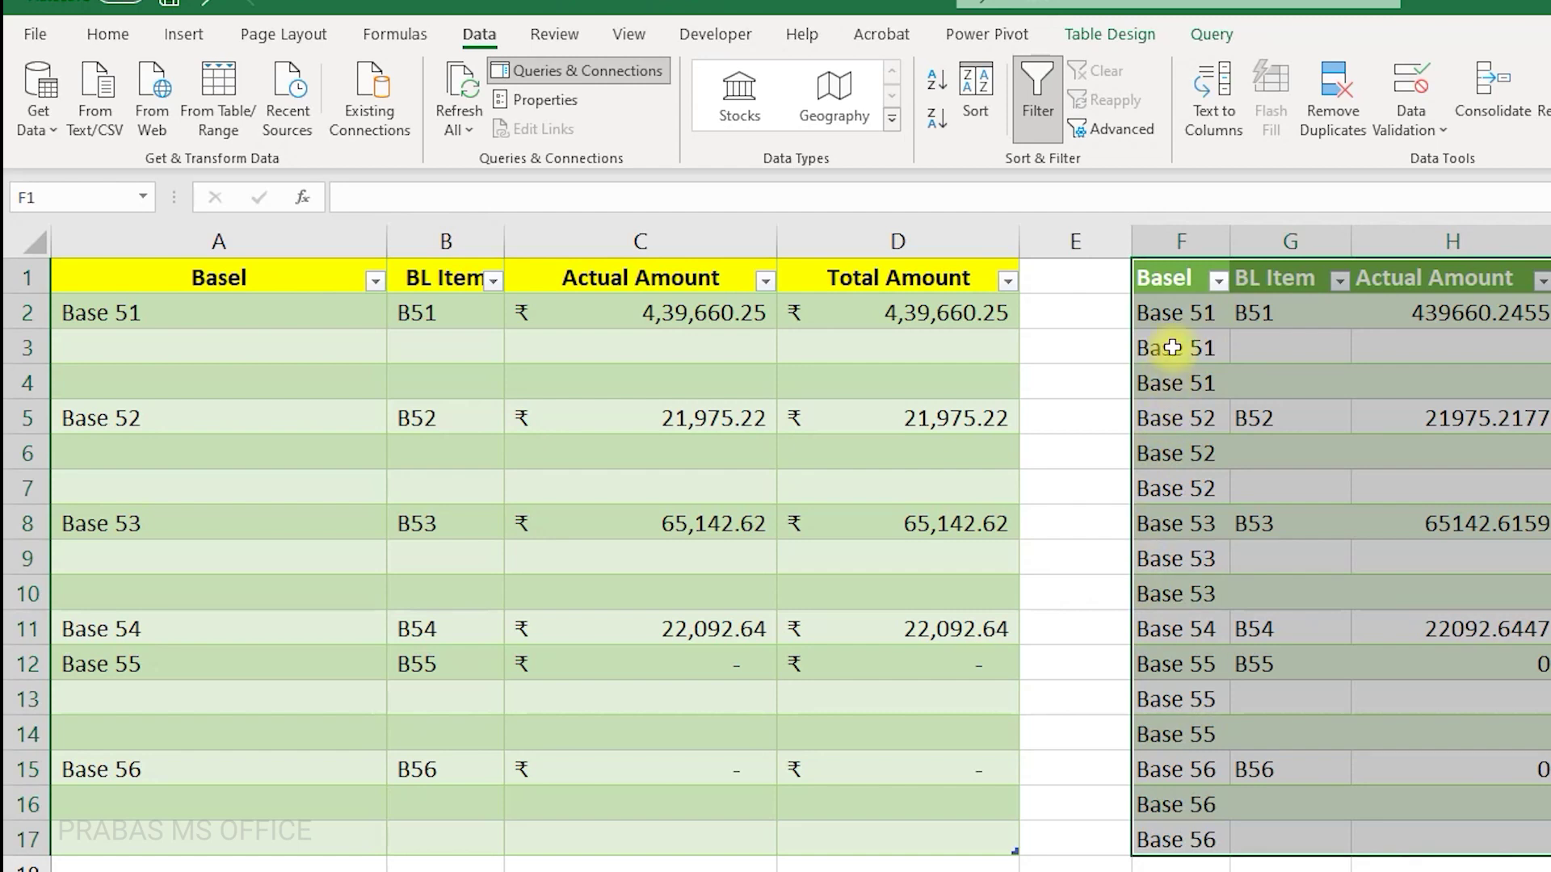
{"action": "left_click_drag", "start_coordinate": [1172, 348], "coordinate": [1180, 385]}
{"action": "left_click_drag", "start_coordinate": [1184, 452], "coordinate": [1188, 571]}
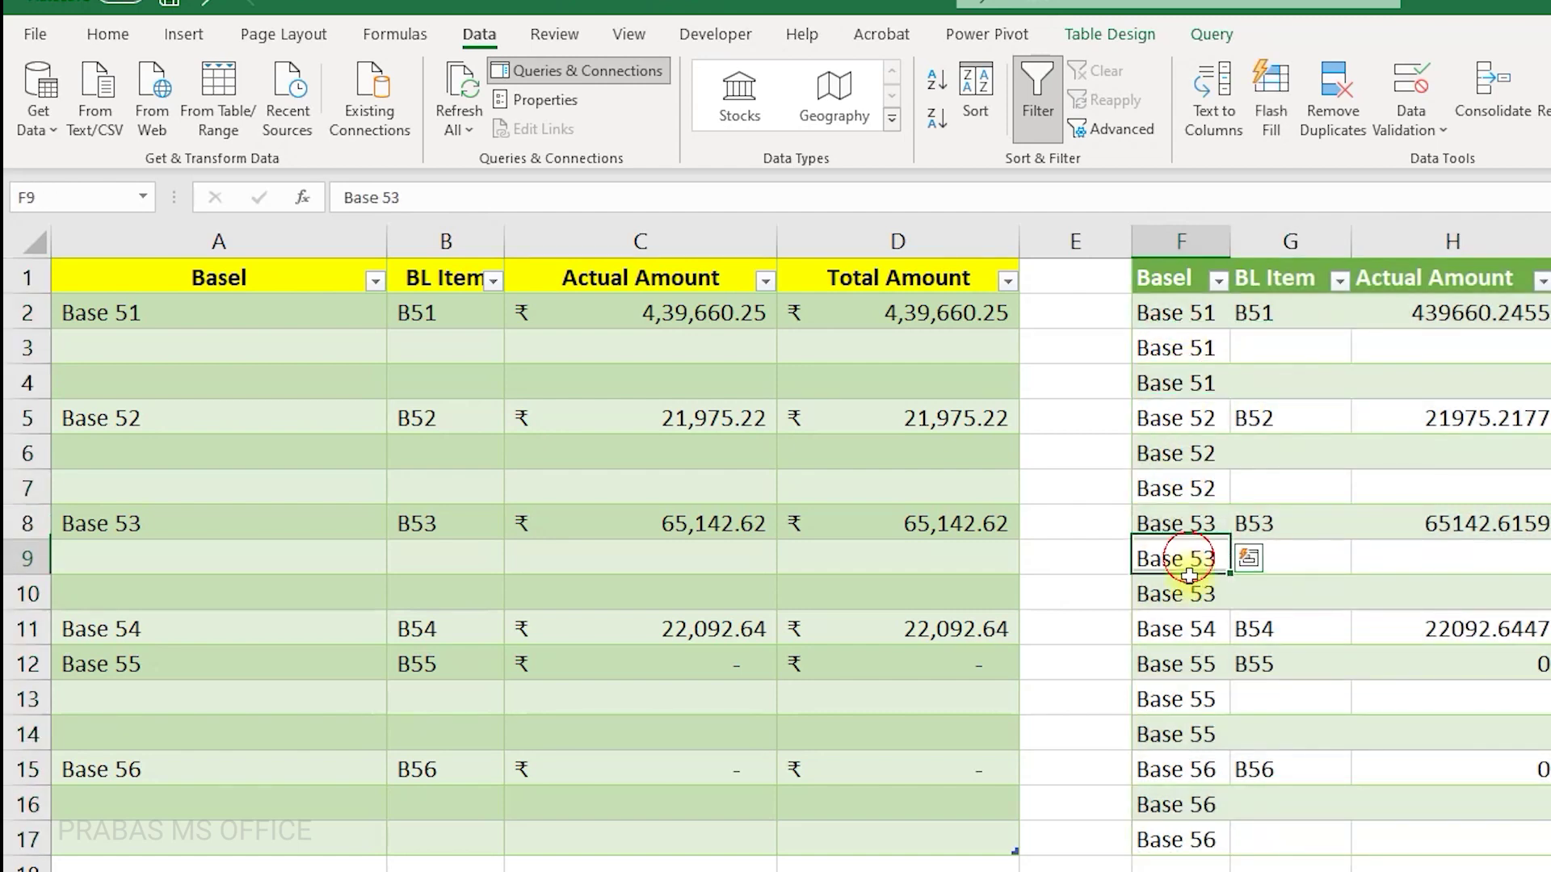
{"action": "left_click_drag", "start_coordinate": [1175, 315], "coordinate": [1176, 698]}
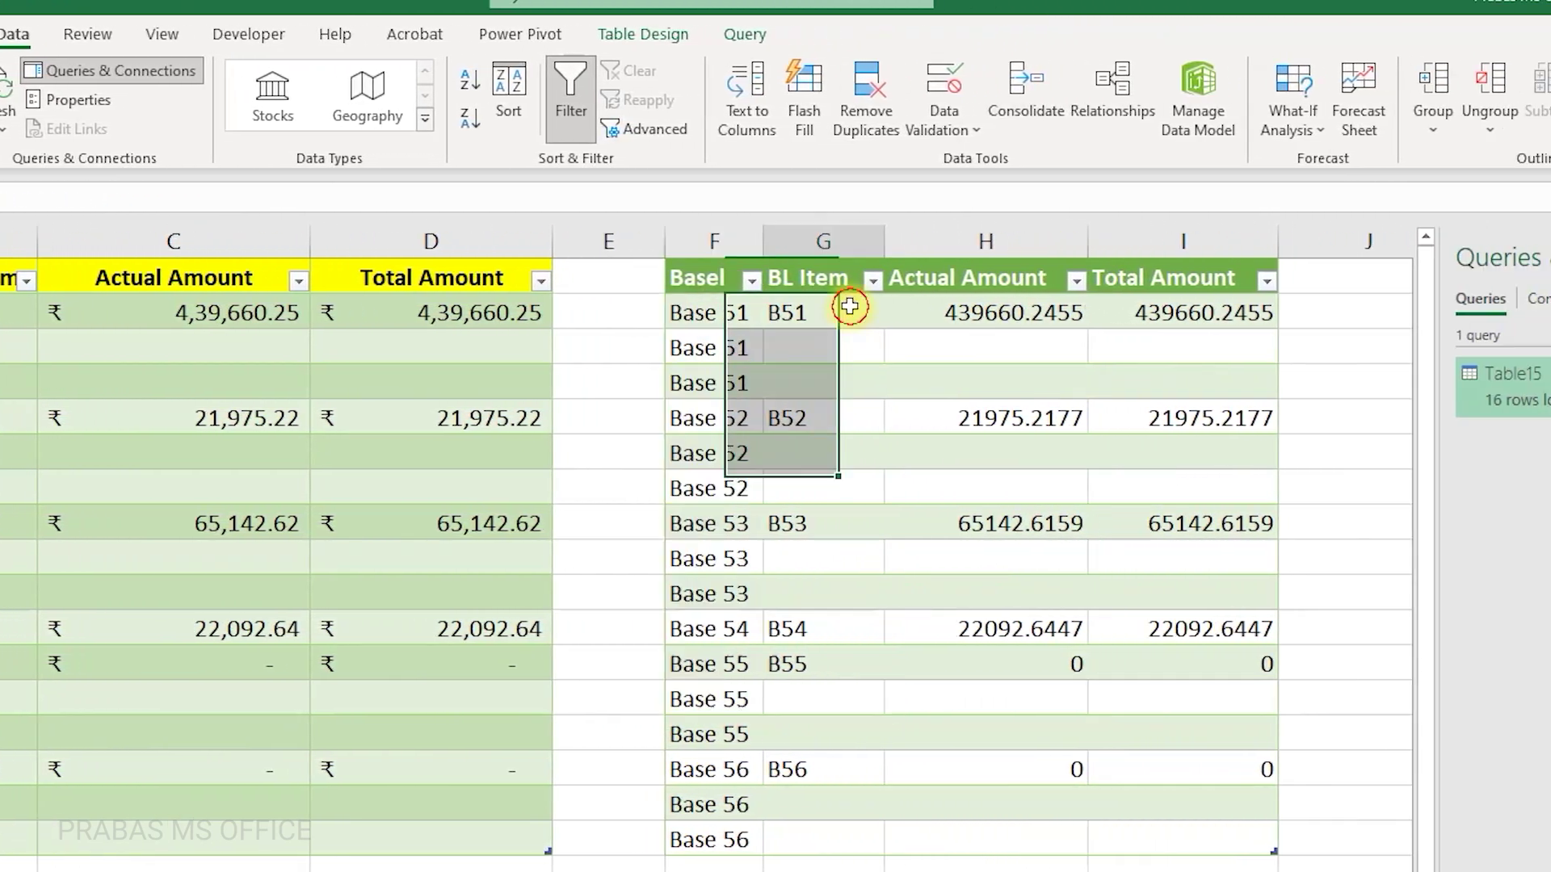
{"action": "left_click_drag", "start_coordinate": [862, 306], "coordinate": [816, 806]}
{"action": "double_click", "coordinate": [1504, 389]}
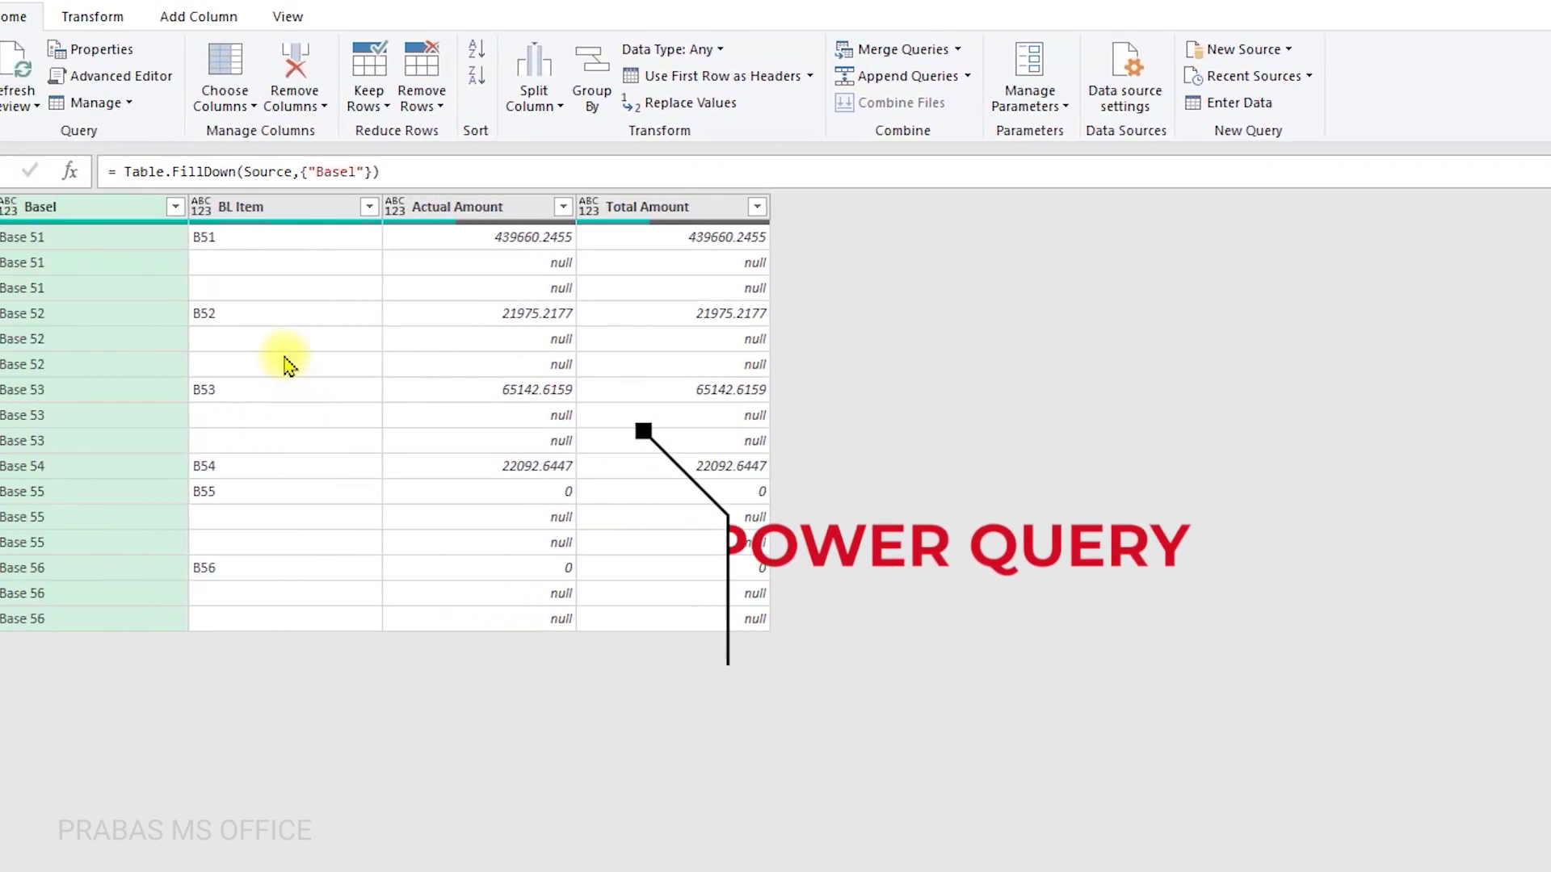
Apply Fill Down to the BL Item column as well.
{"action": "left_click", "coordinate": [361, 211]}
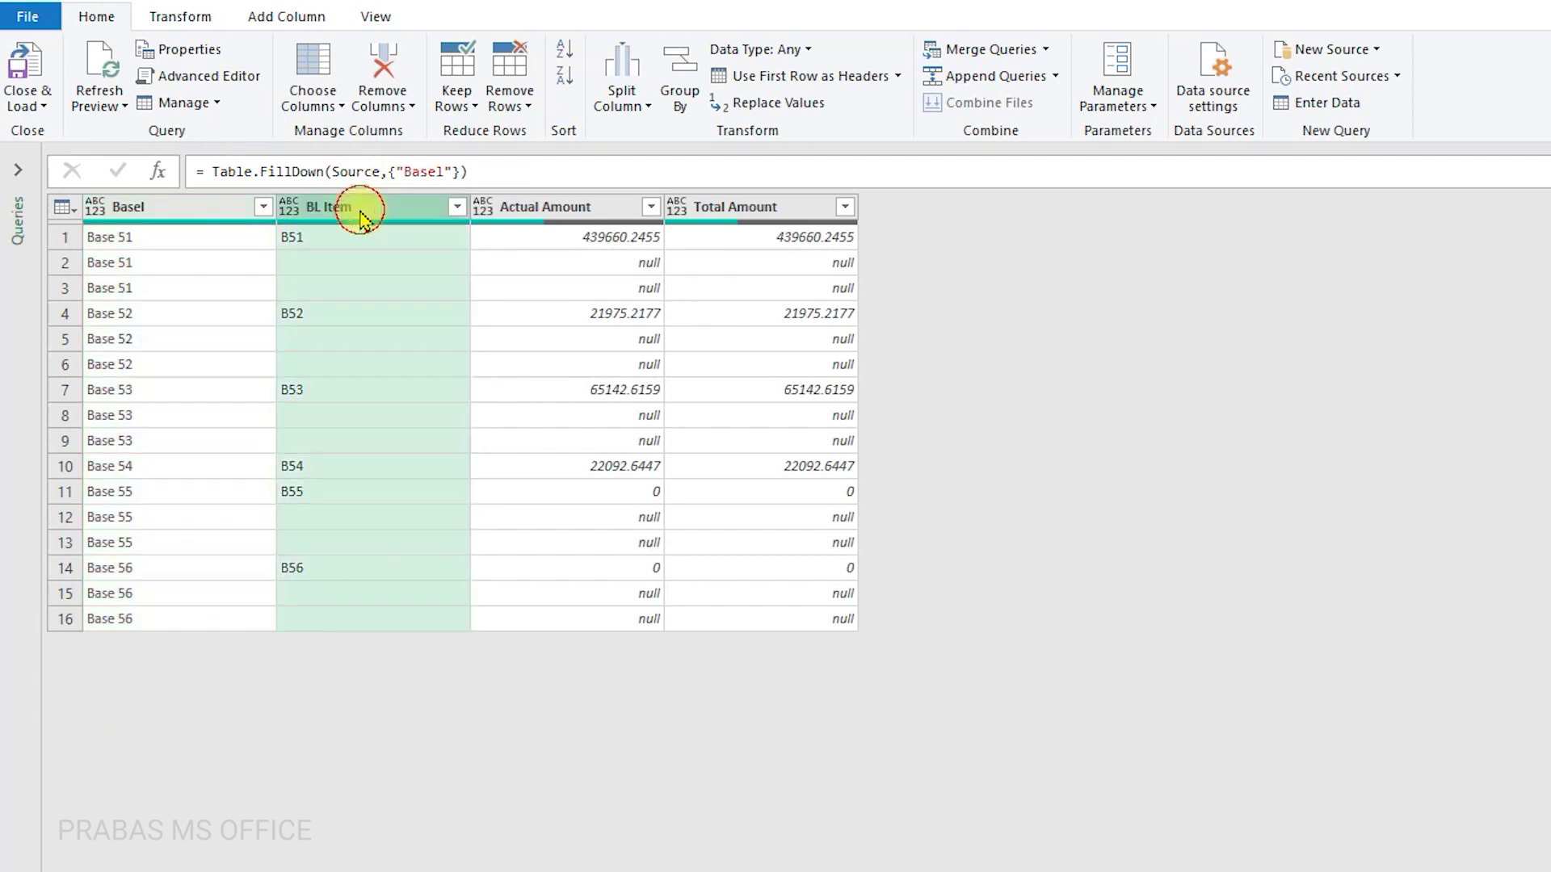
{"action": "left_click", "coordinate": [191, 18]}
{"action": "left_click", "coordinate": [460, 81]}
{"action": "left_click", "coordinate": [466, 105]}
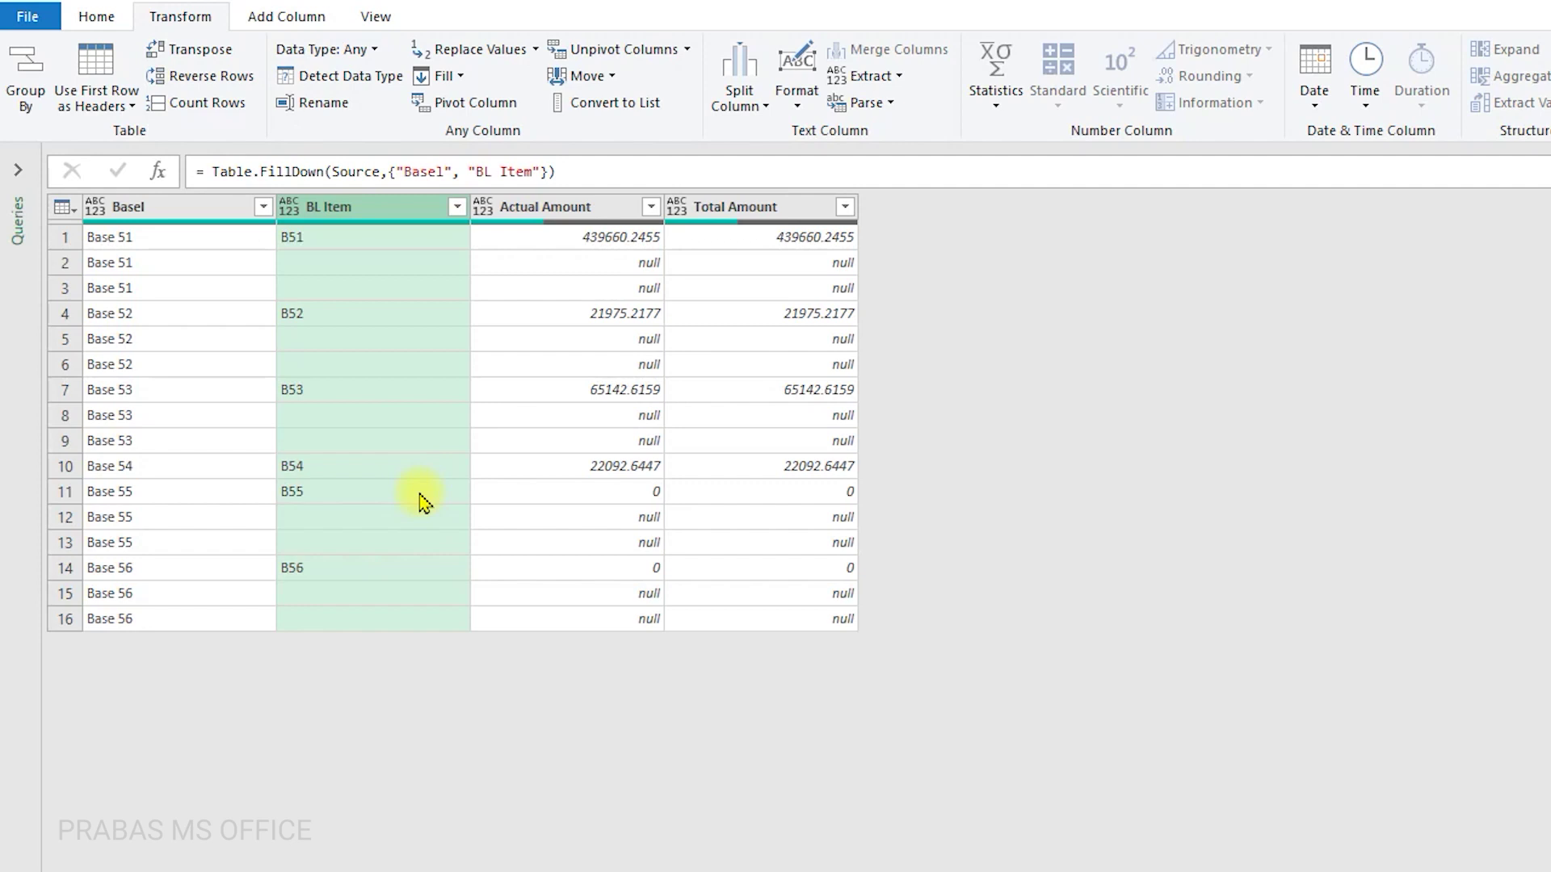
Reselect the Basel and BL Item columns and review the Fill options again.
{"action": "left_click", "coordinate": [180, 211]}
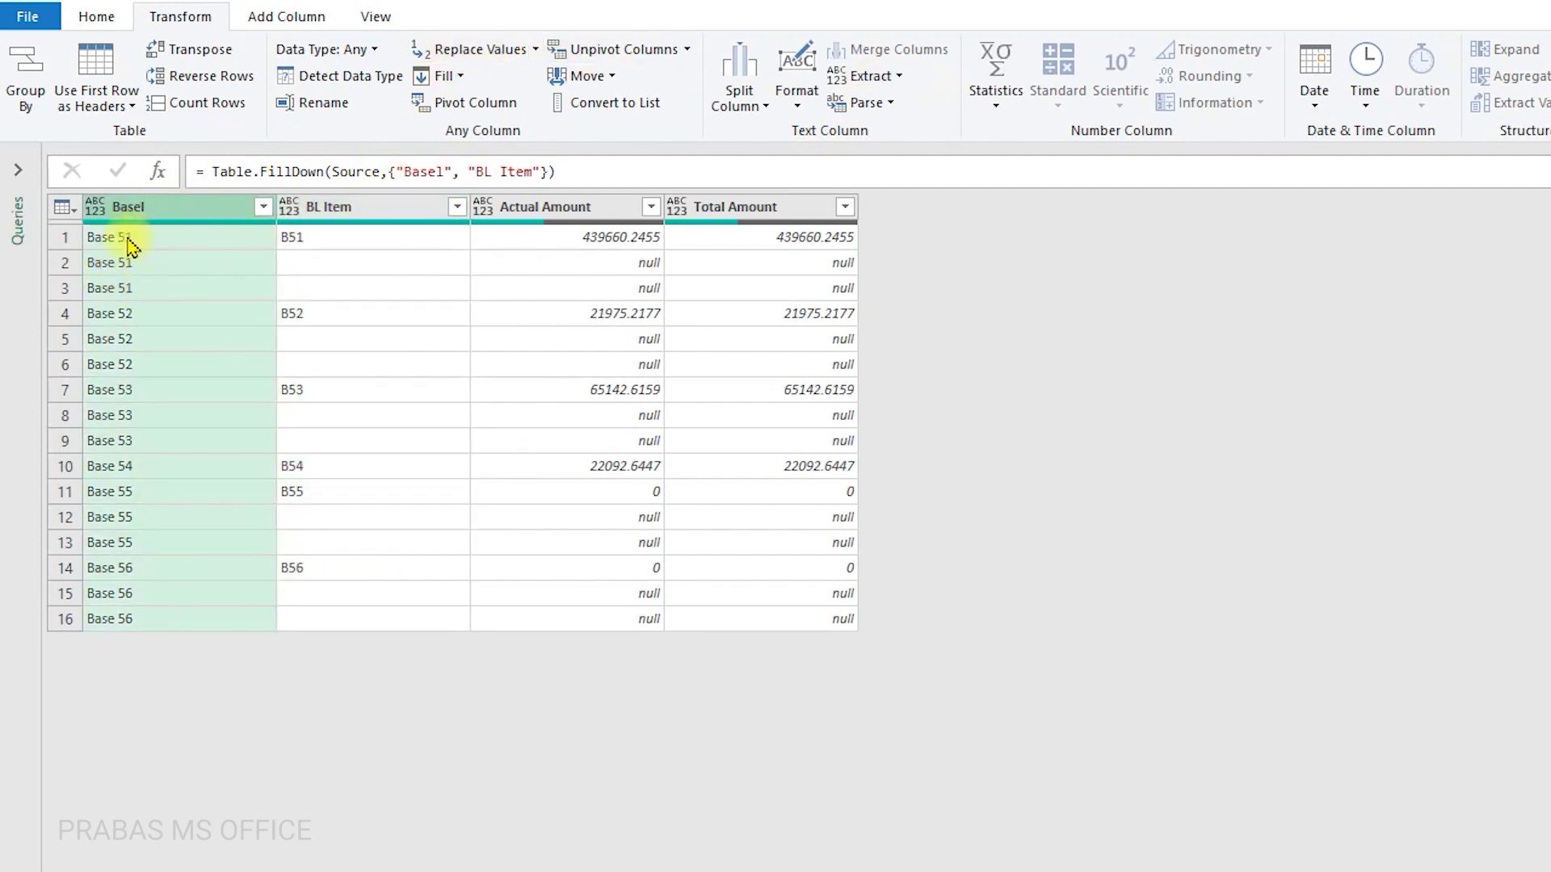
{"action": "left_click", "coordinate": [360, 212]}
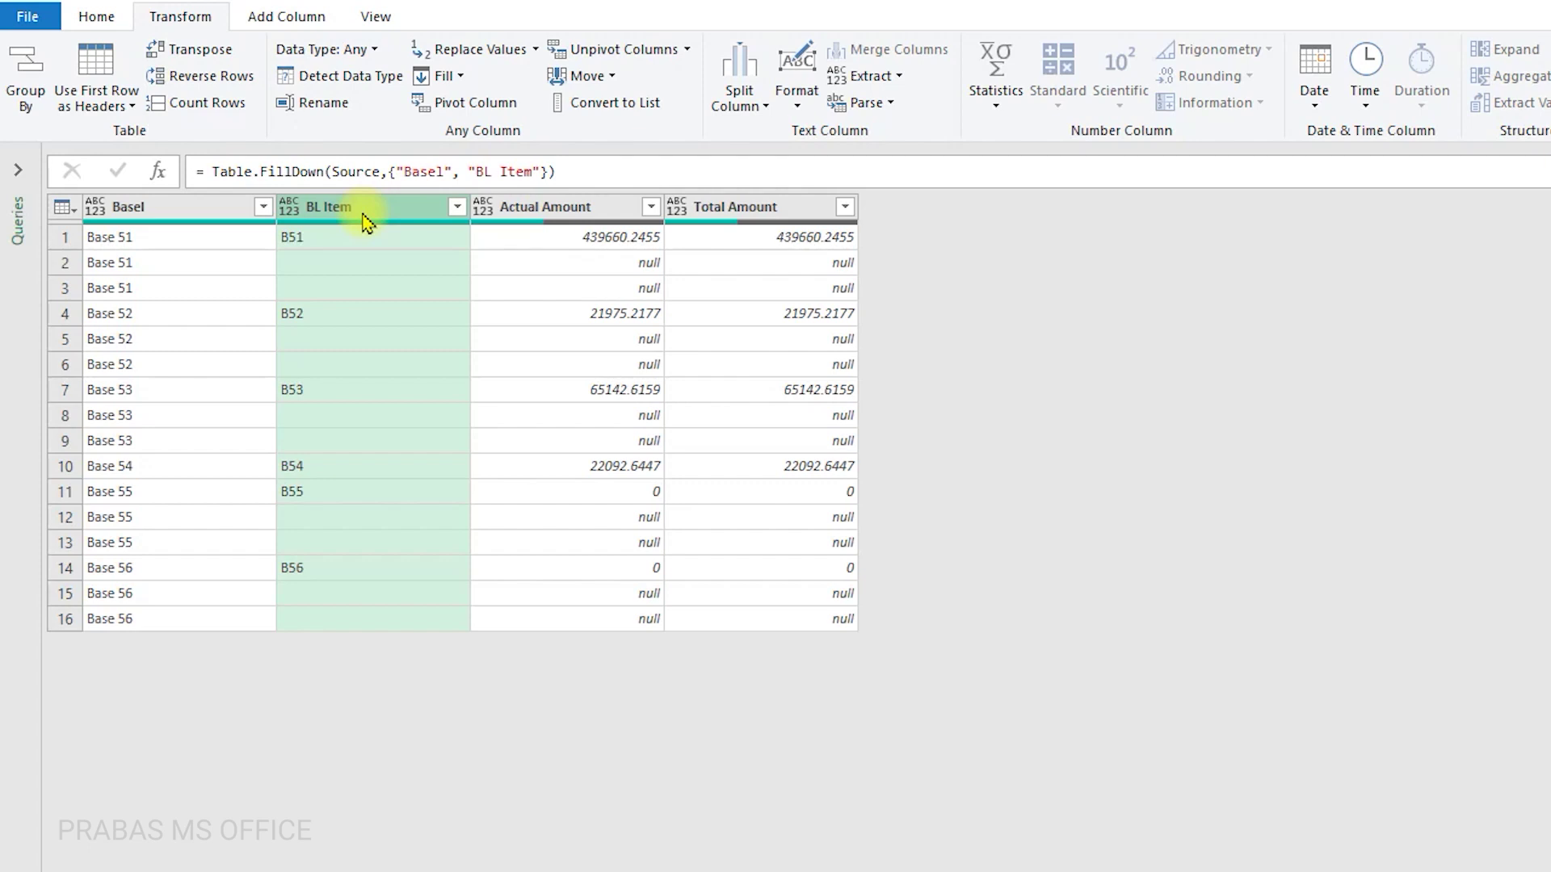
{"action": "left_click", "coordinate": [469, 81]}
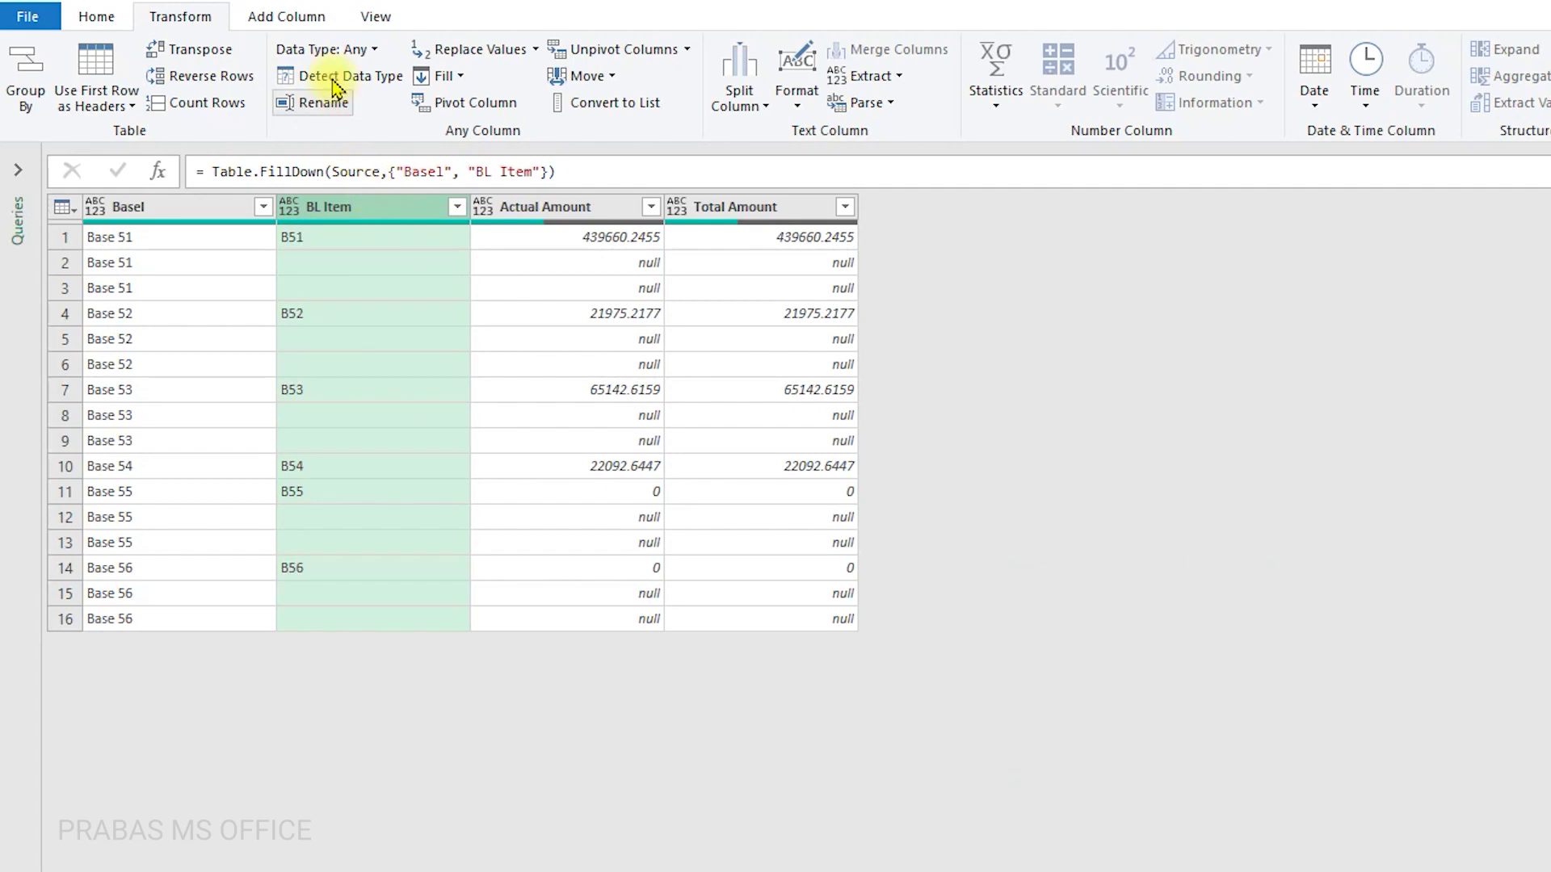
{"action": "left_click", "coordinate": [314, 34]}
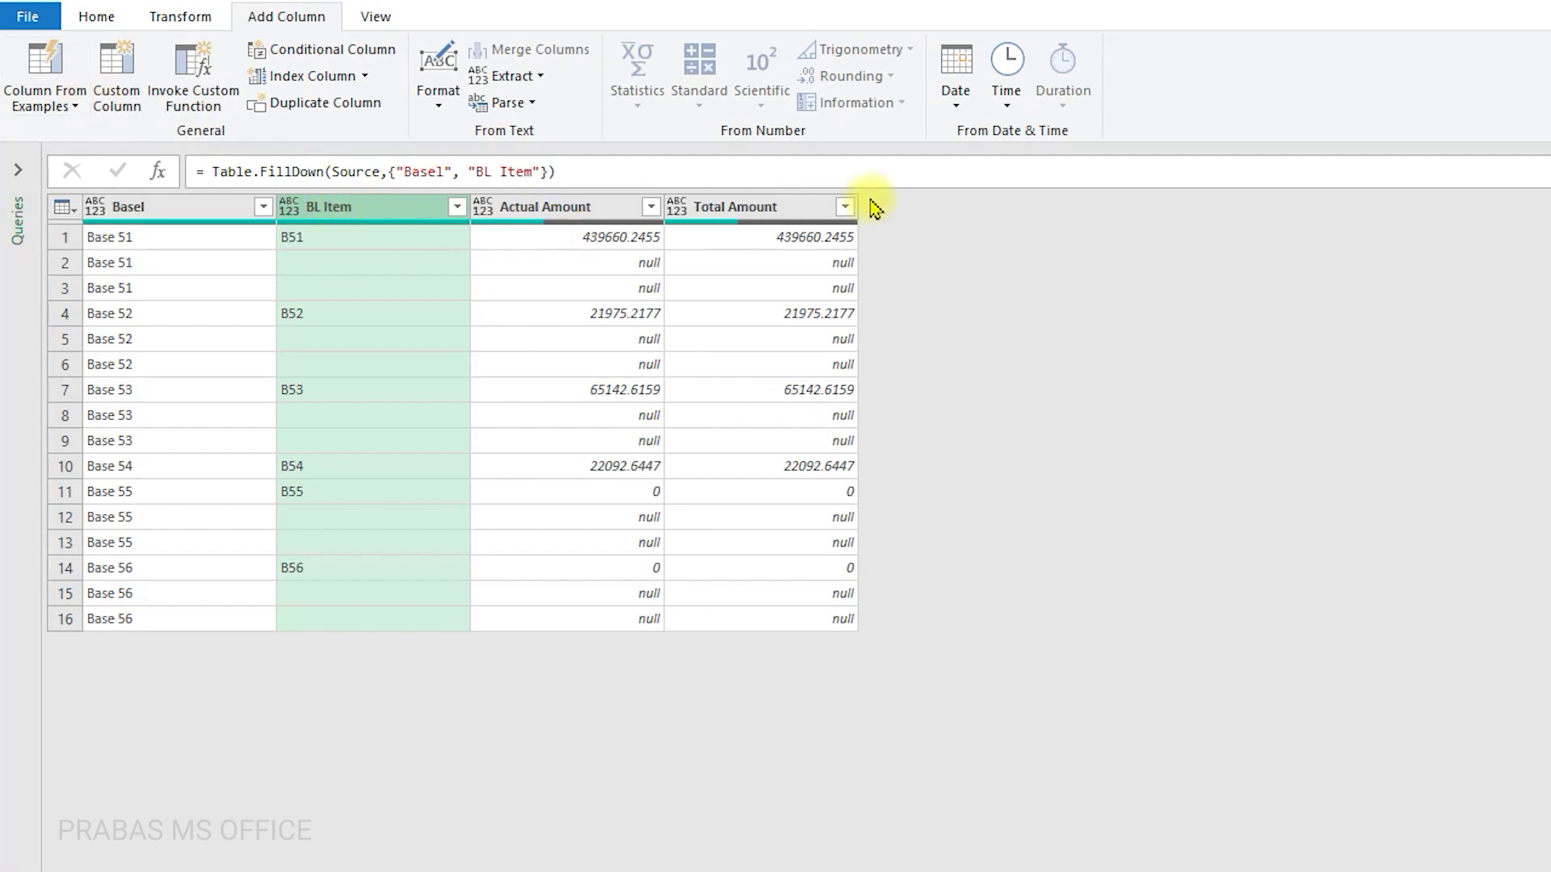
Build a column from examples using B51 for the first two rows, producing B51–B56 as Replaced Text.
{"action": "left_click", "coordinate": [309, 25]}
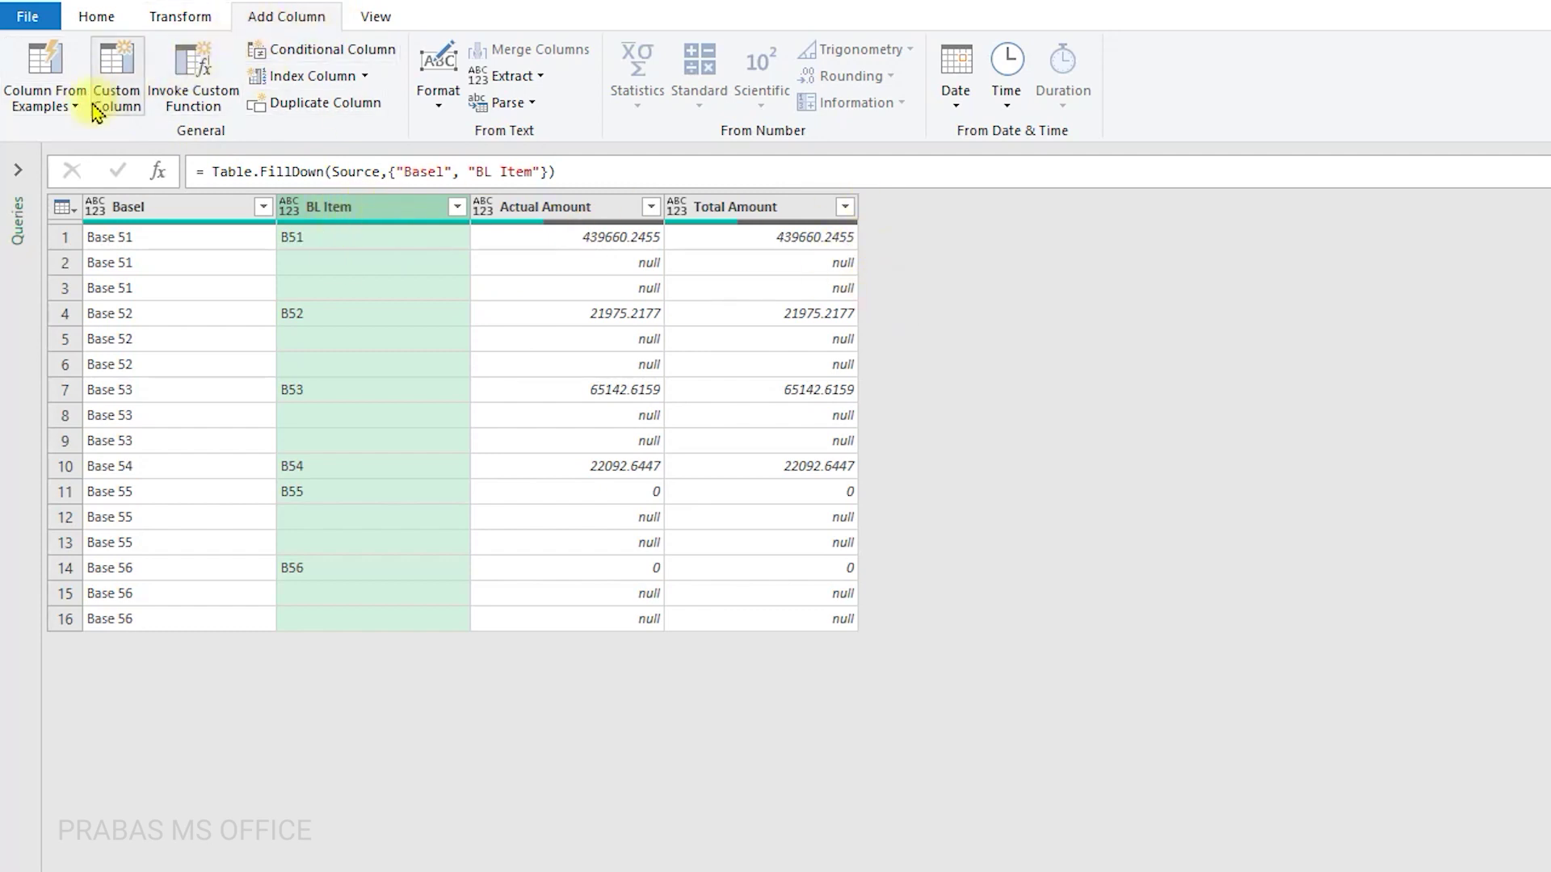
{"action": "left_click", "coordinate": [44, 111]}
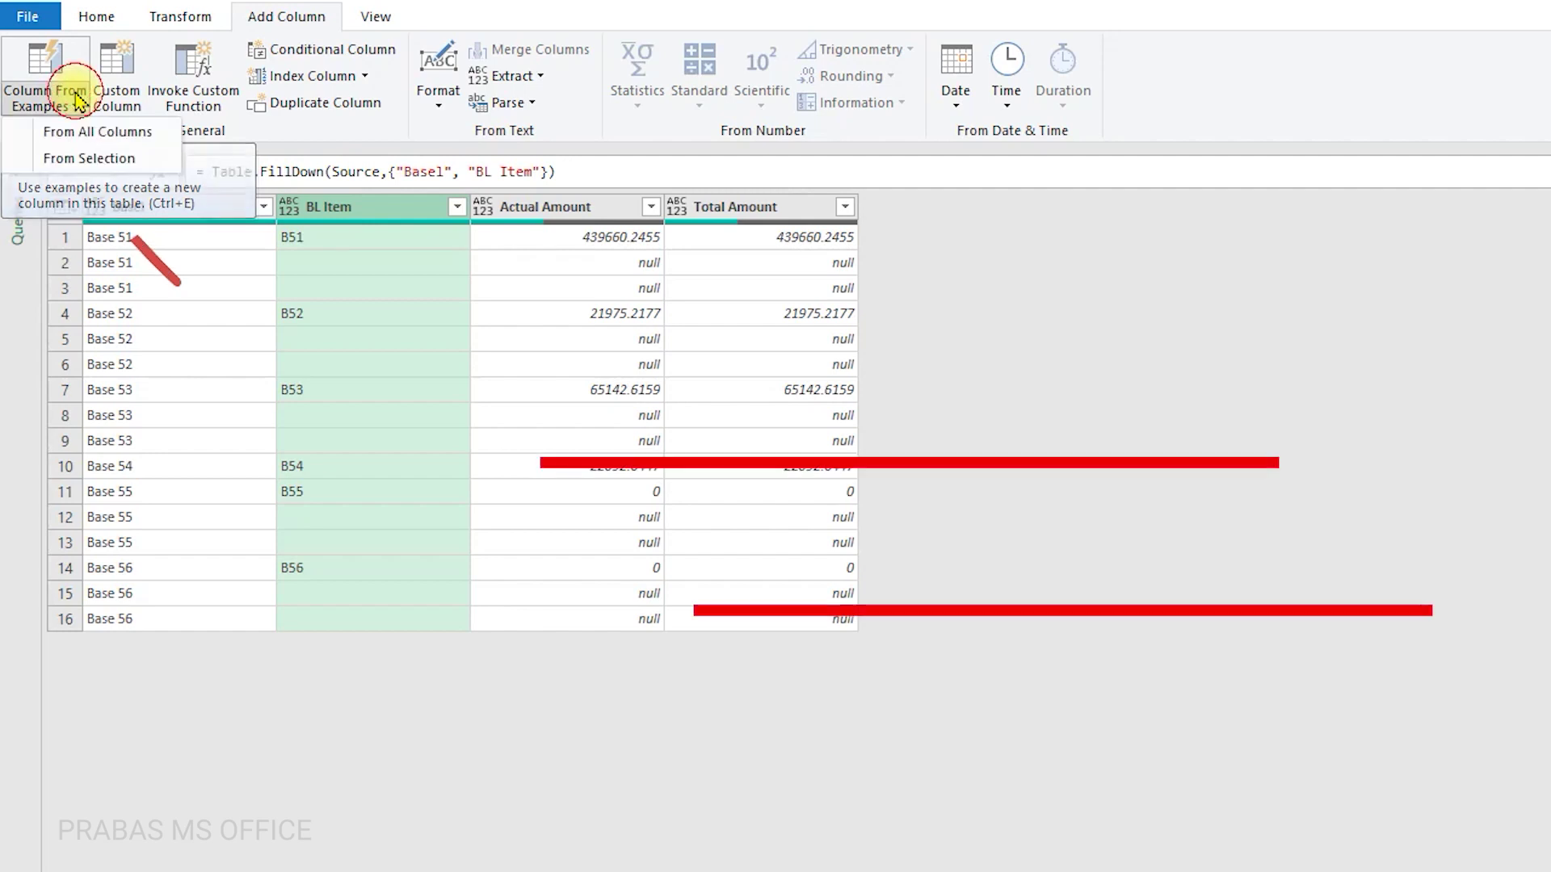
{"action": "left_click", "coordinate": [78, 101]}
{"action": "left_click", "coordinate": [63, 75]}
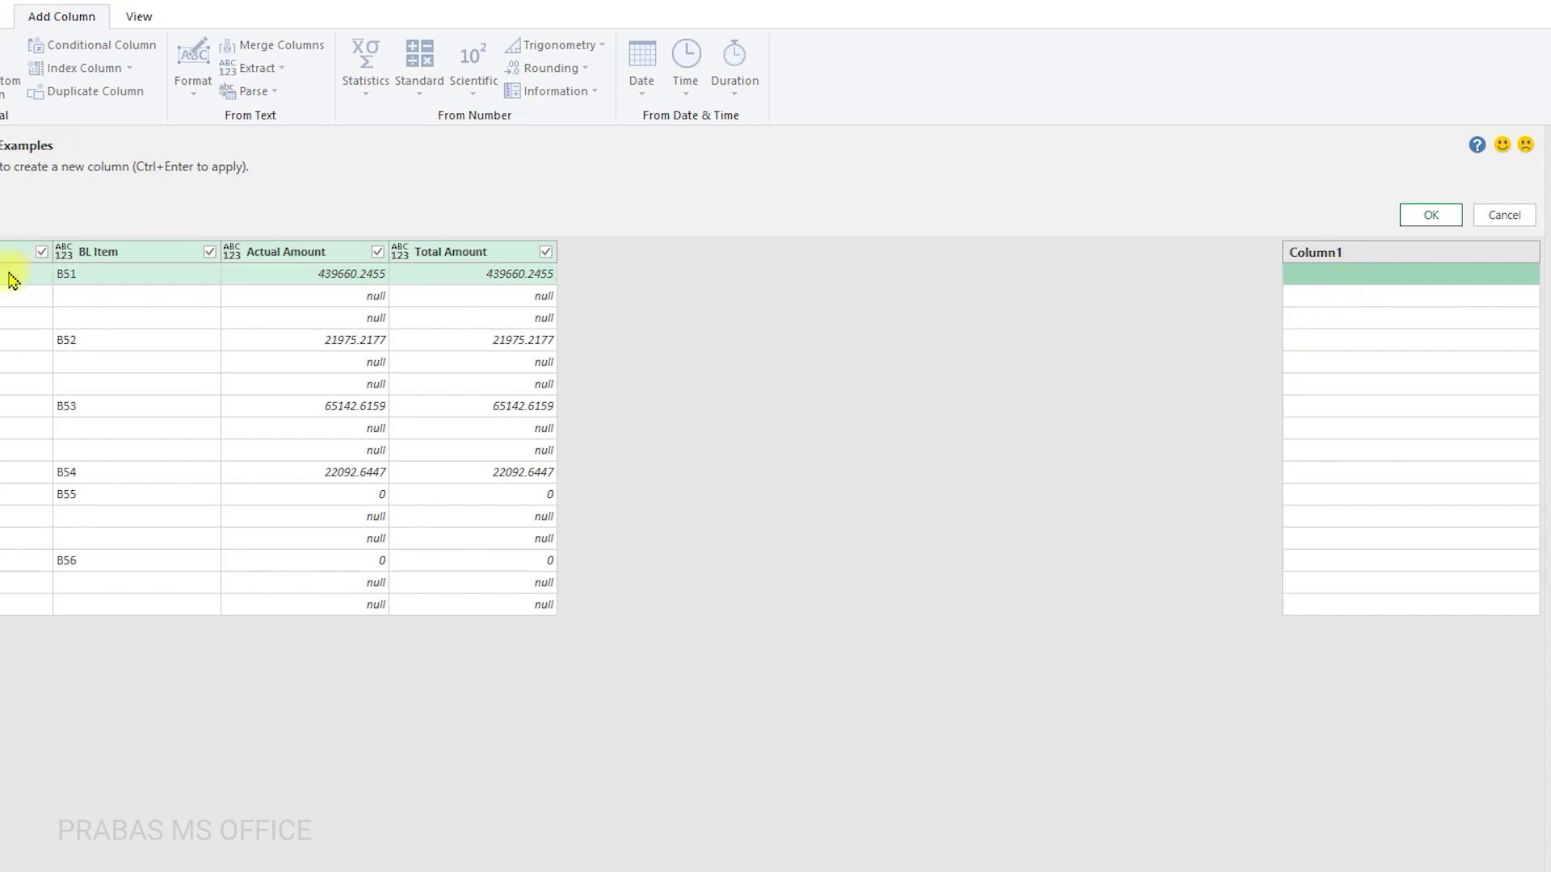
{"action": "left_click", "coordinate": [1349, 277]}
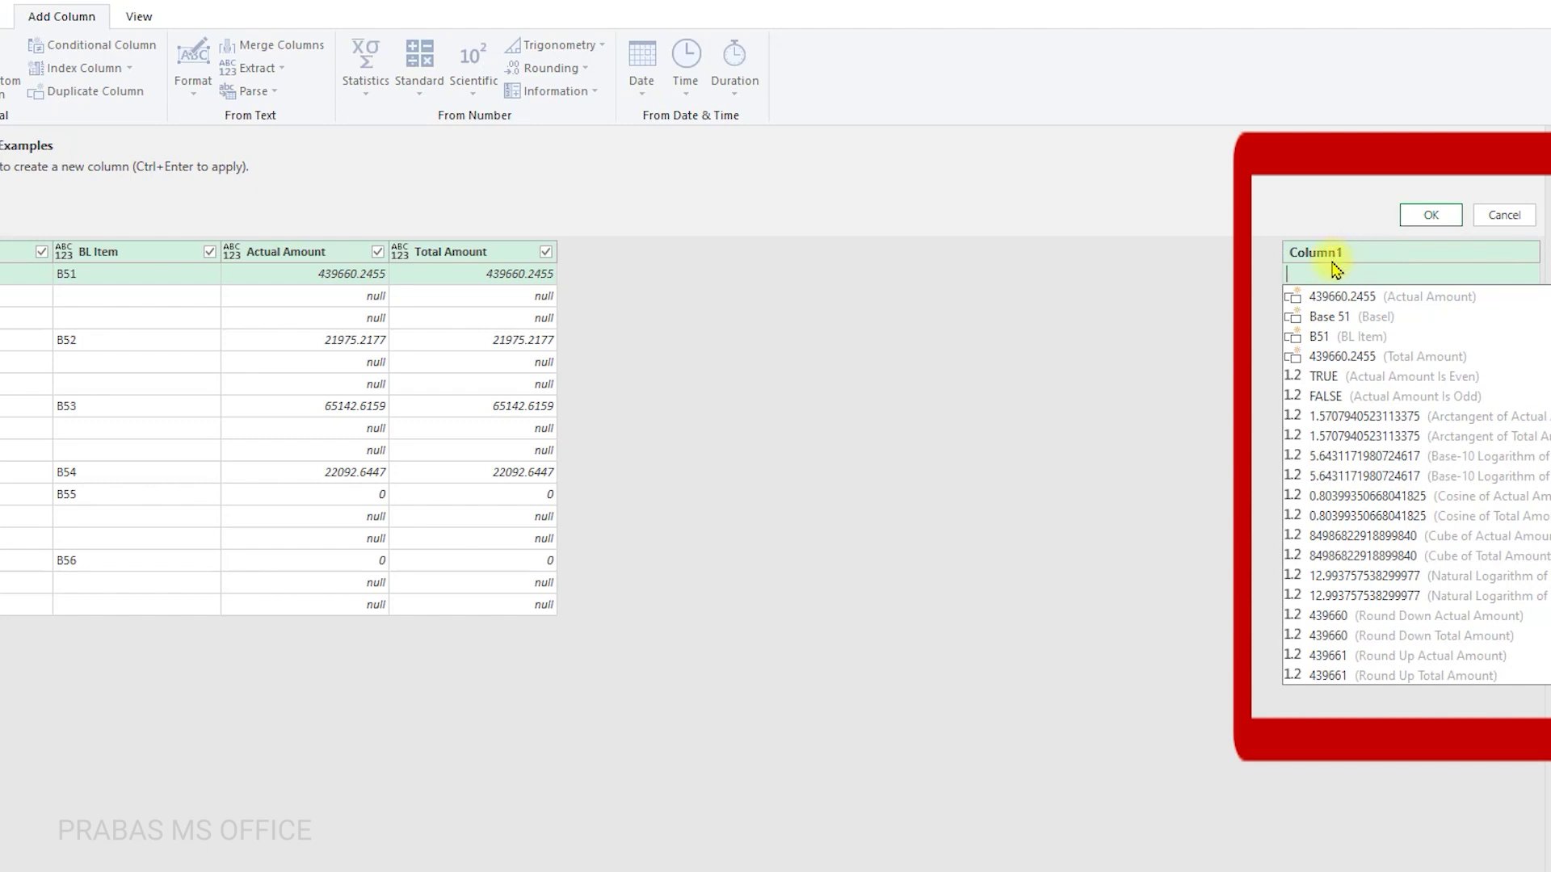
{"action": "type", "text": "B51"}
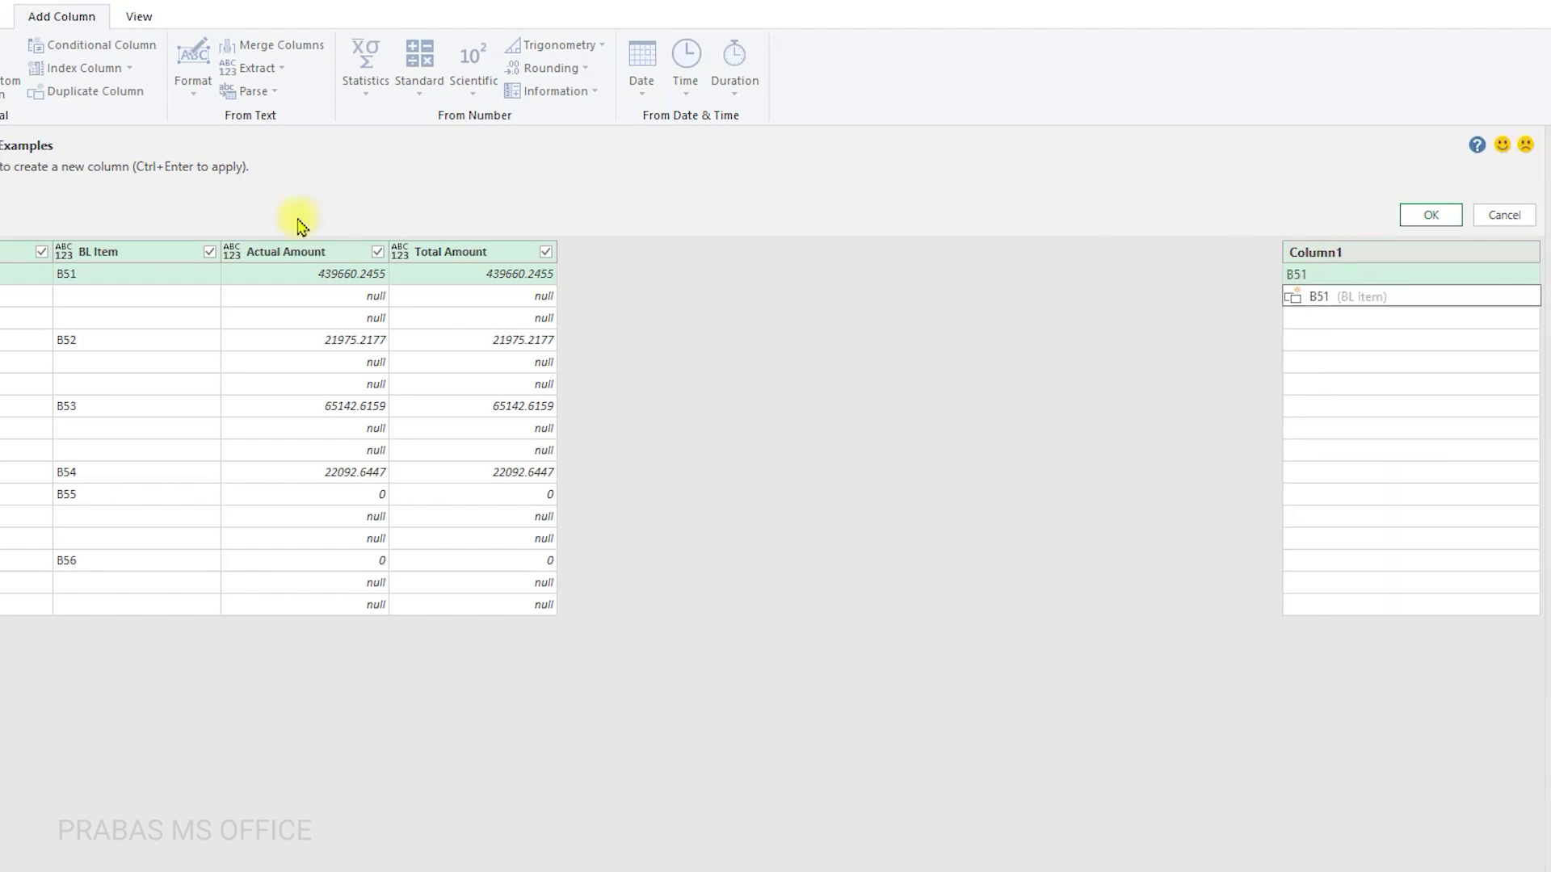
{"action": "key", "text": "Return"}
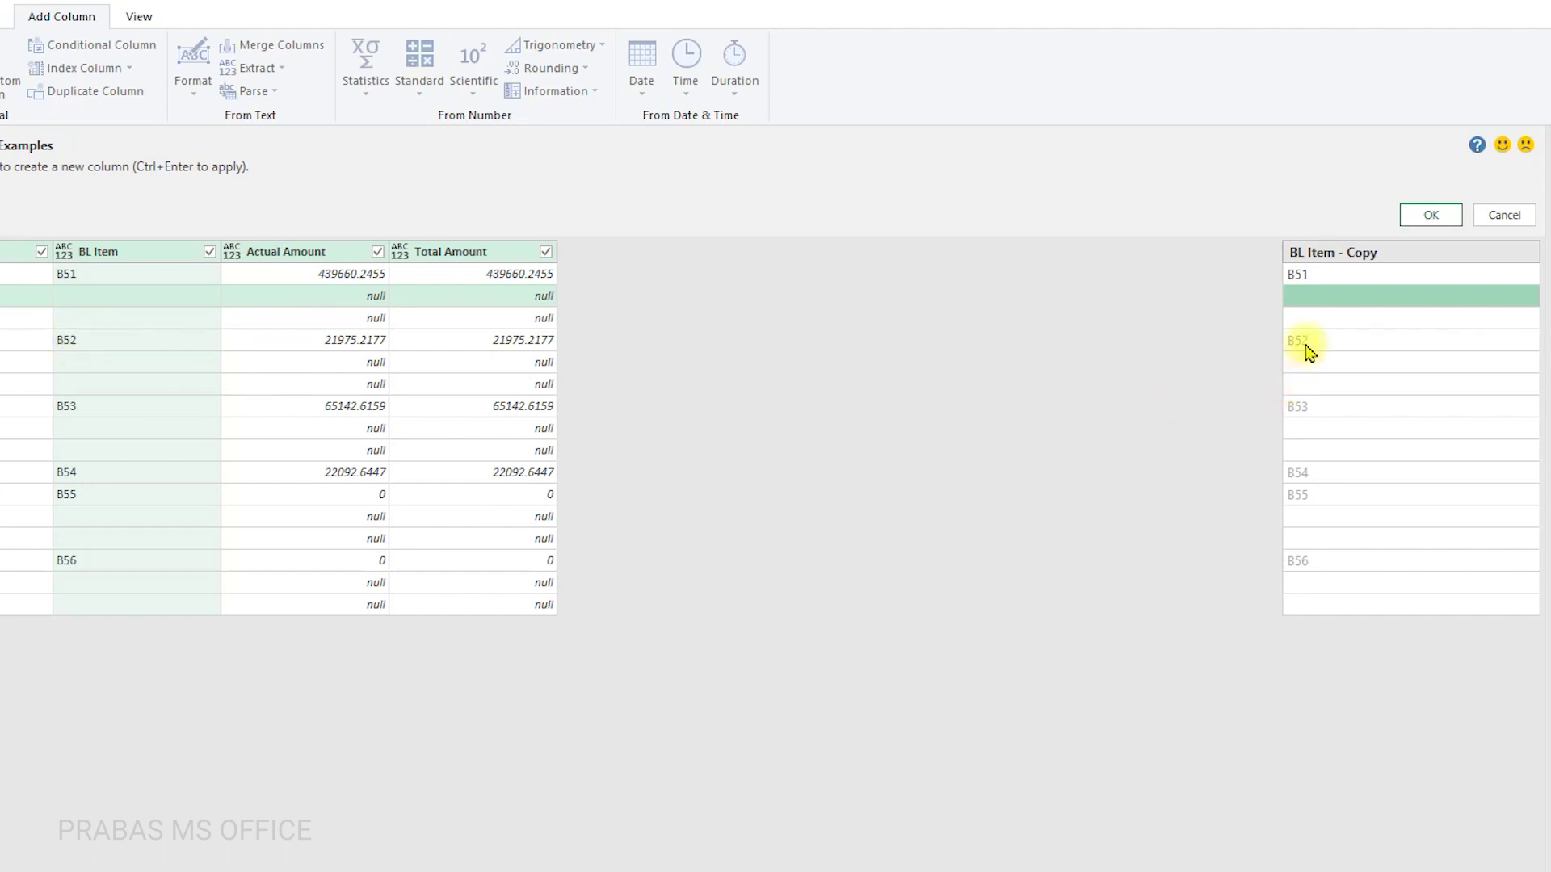
{"action": "left_click", "coordinate": [1298, 300]}
{"action": "type", "text": "B51"}
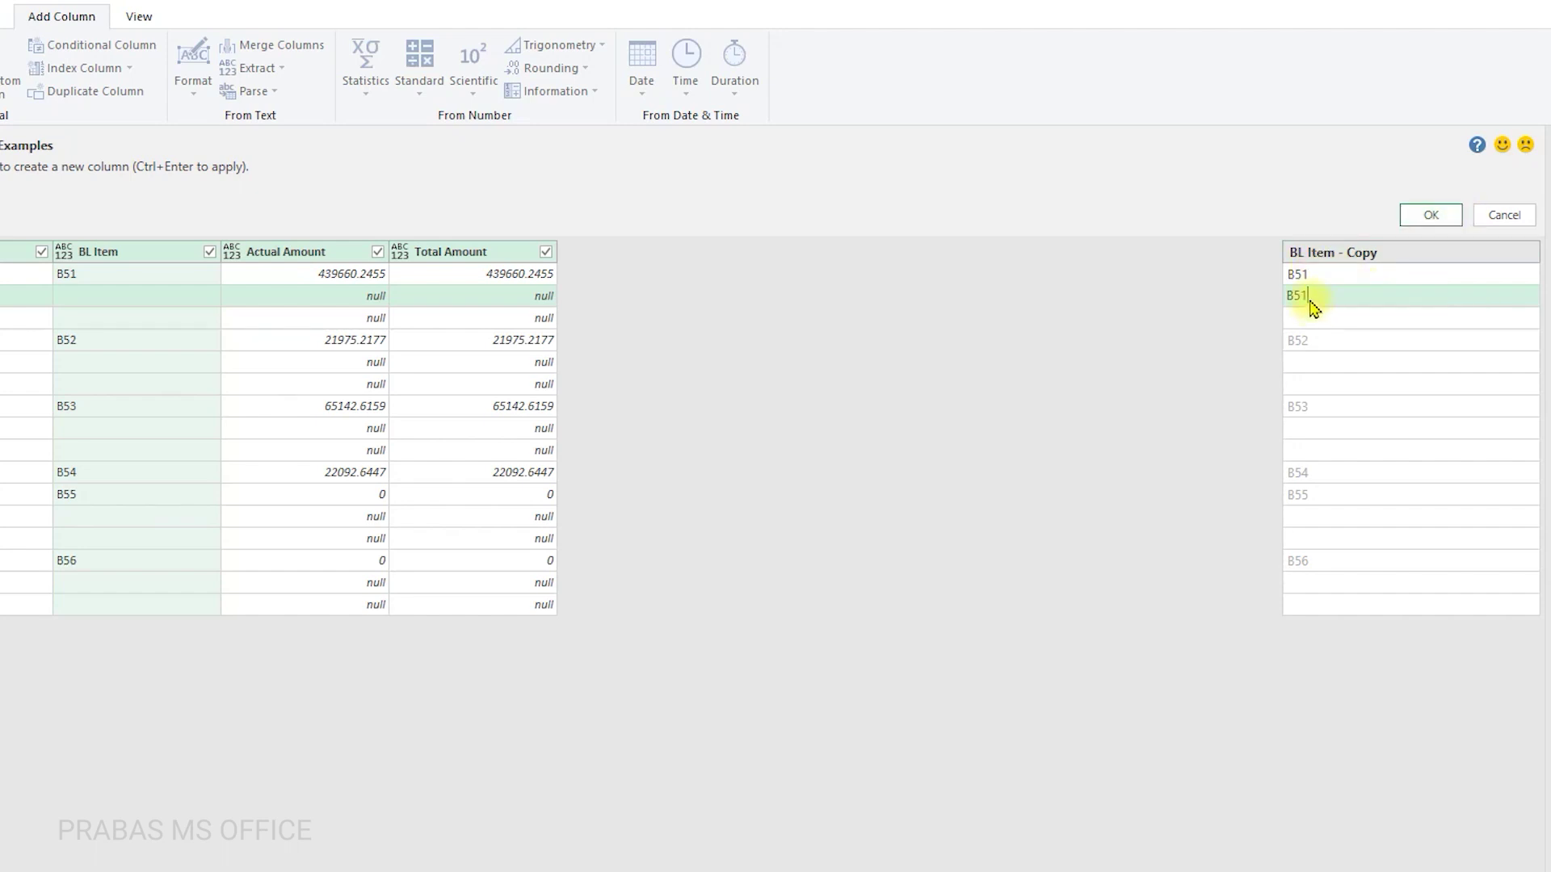
{"action": "key", "text": "Return"}
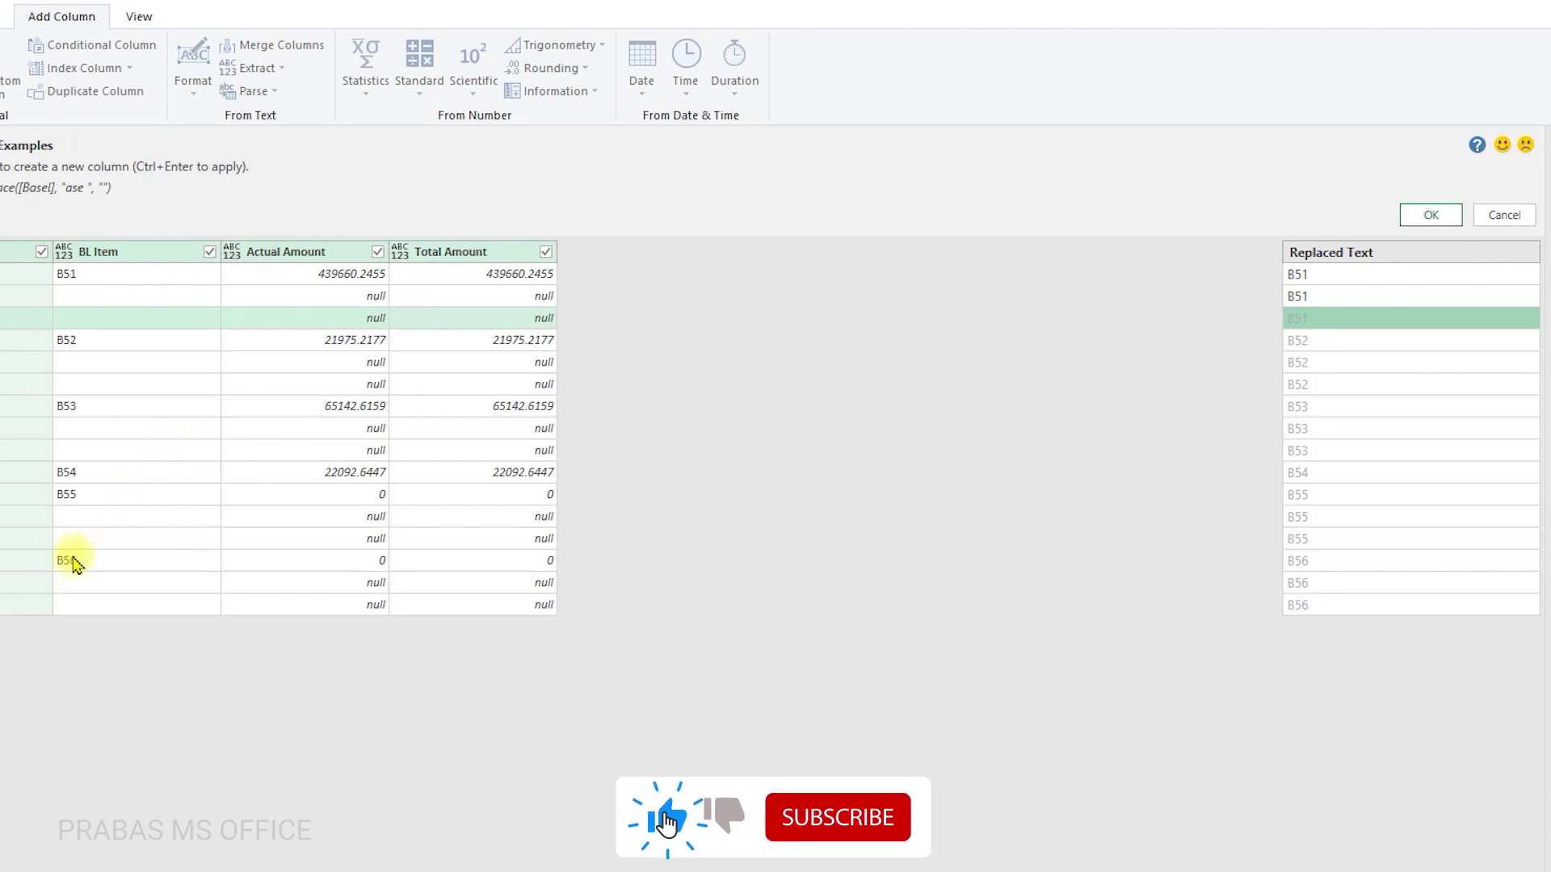
{"action": "left_click", "coordinate": [1312, 560]}
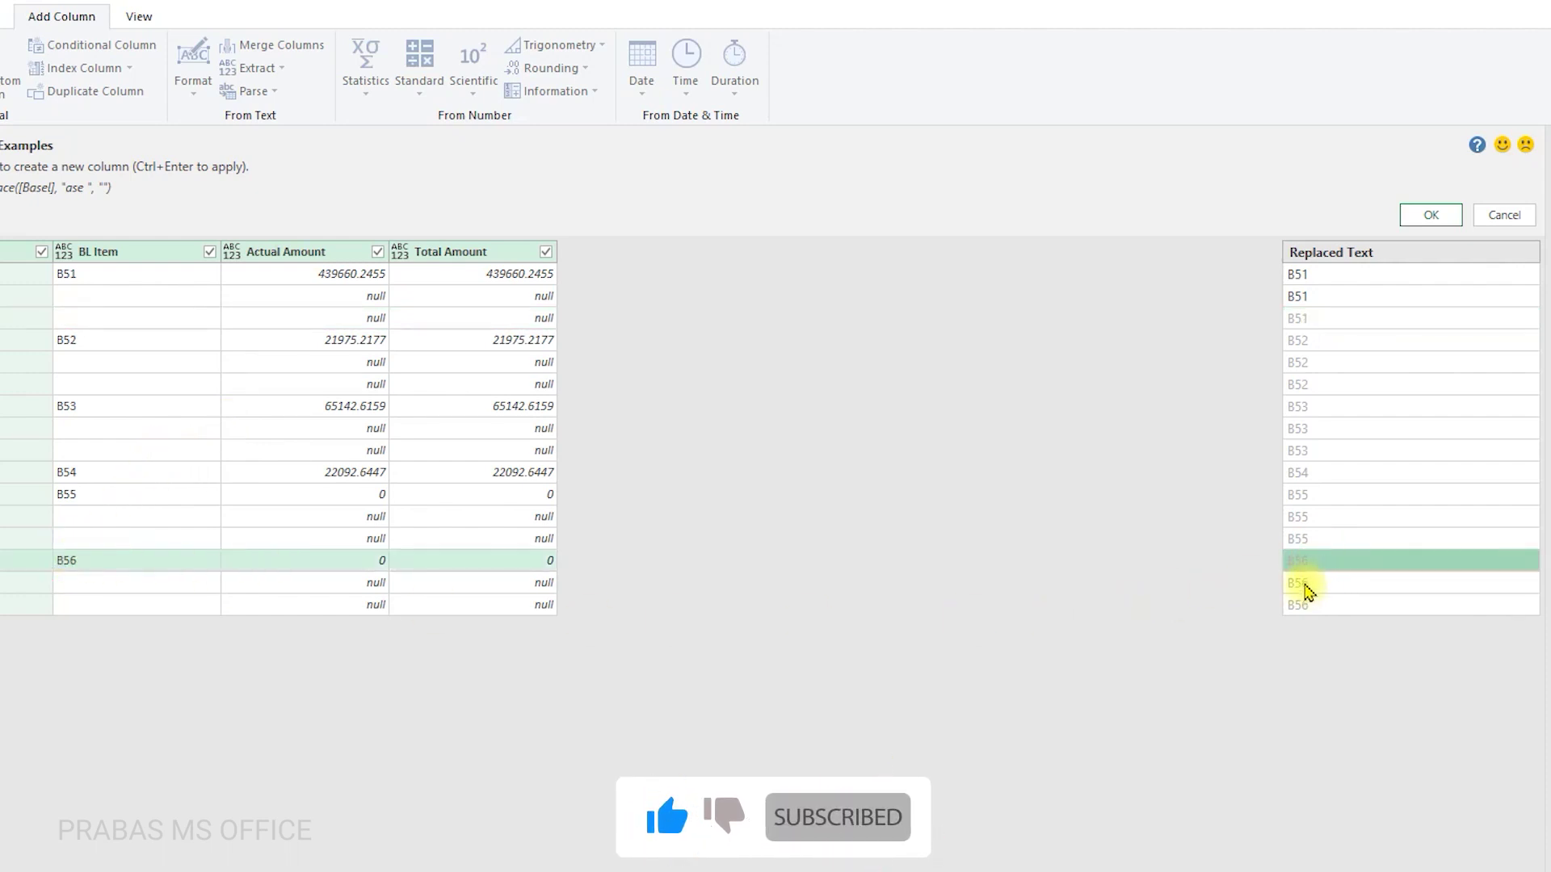
{"action": "left_click", "coordinate": [1308, 516]}
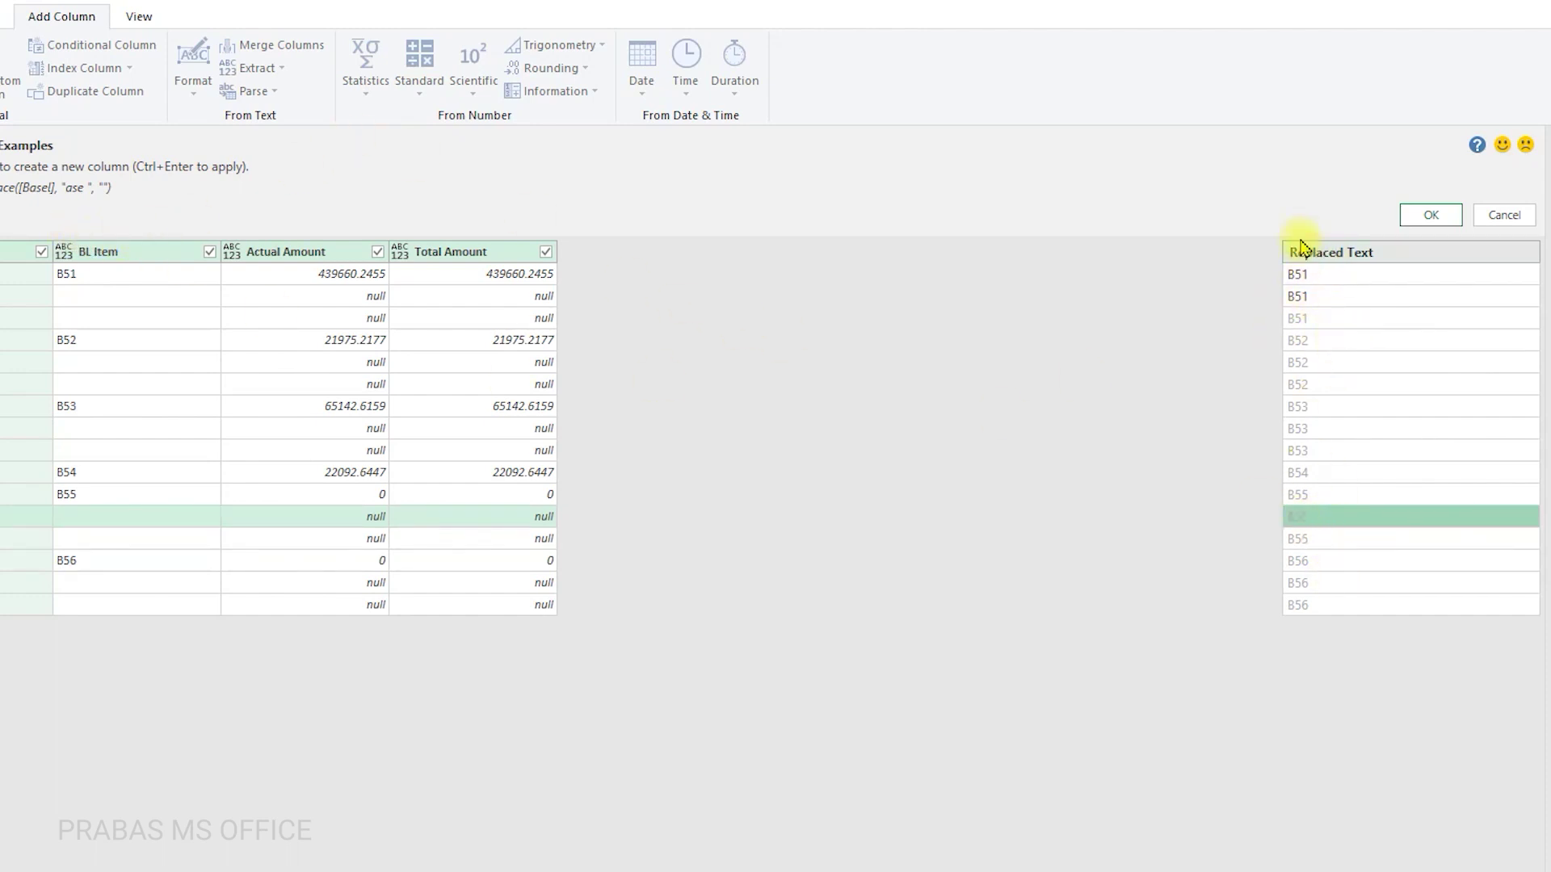
{"action": "left_click", "coordinate": [1436, 218]}
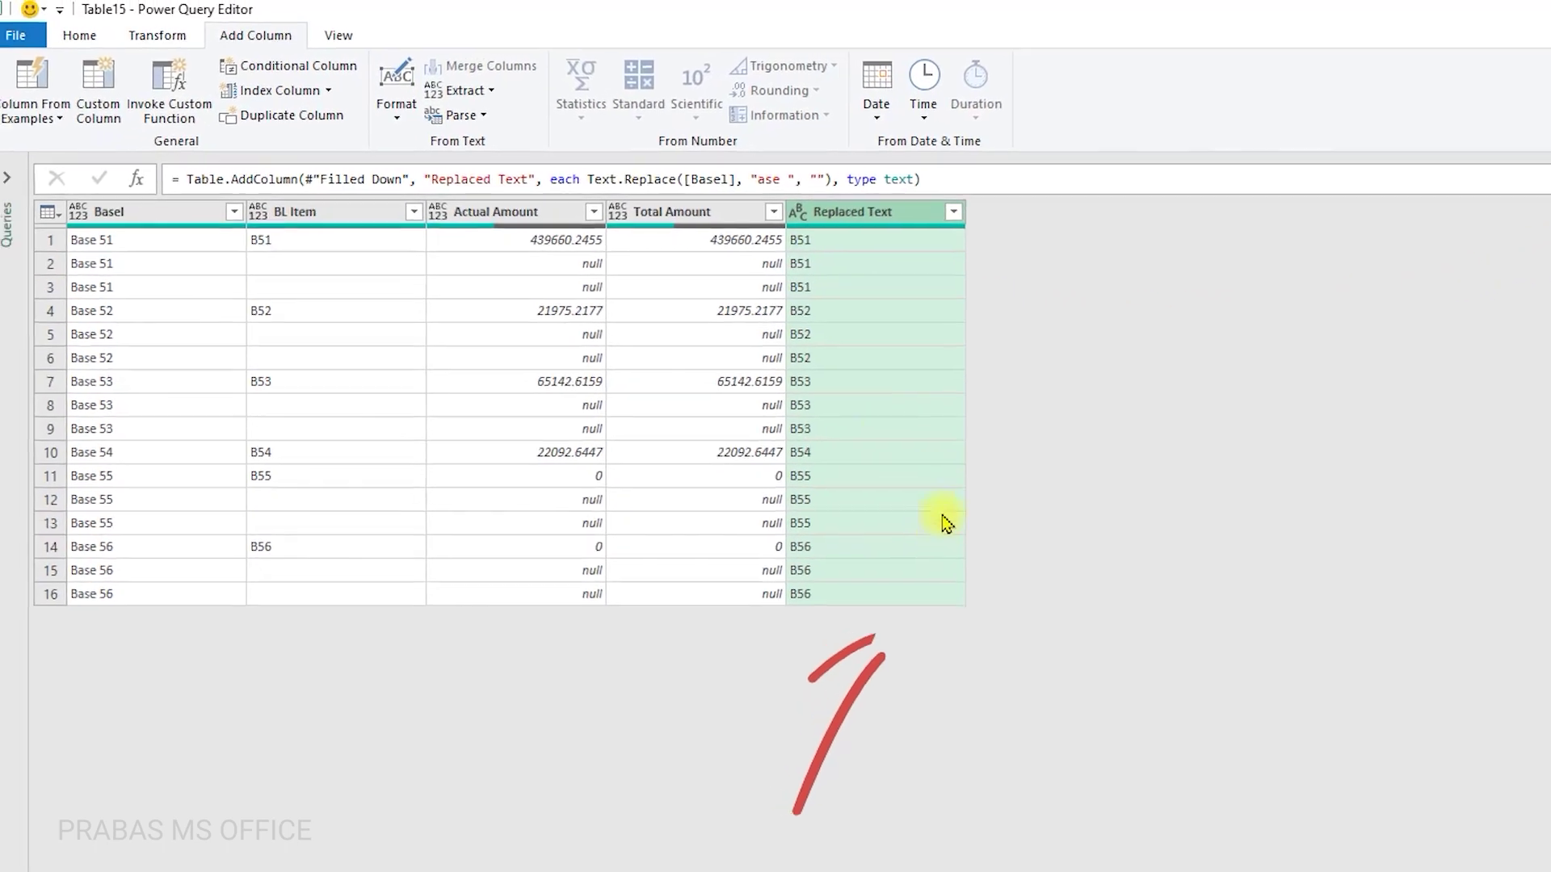
Move the Replaced Text column right after Basel and remove the BL Item column.
{"action": "left_click", "coordinate": [334, 218]}
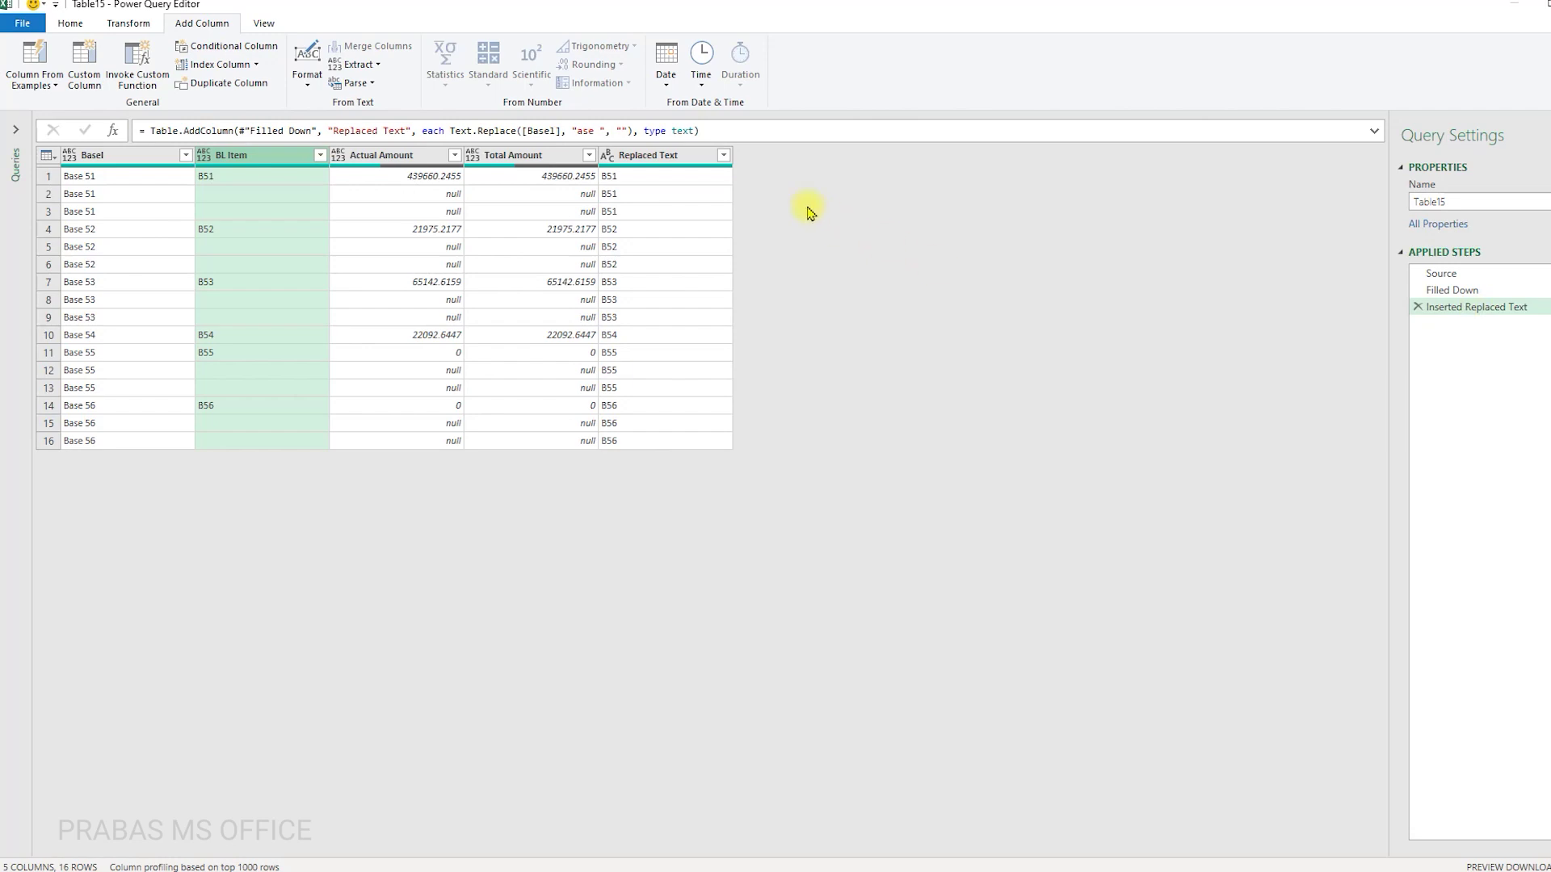
{"action": "left_click_drag", "start_coordinate": [657, 155], "coordinate": [355, 191]}
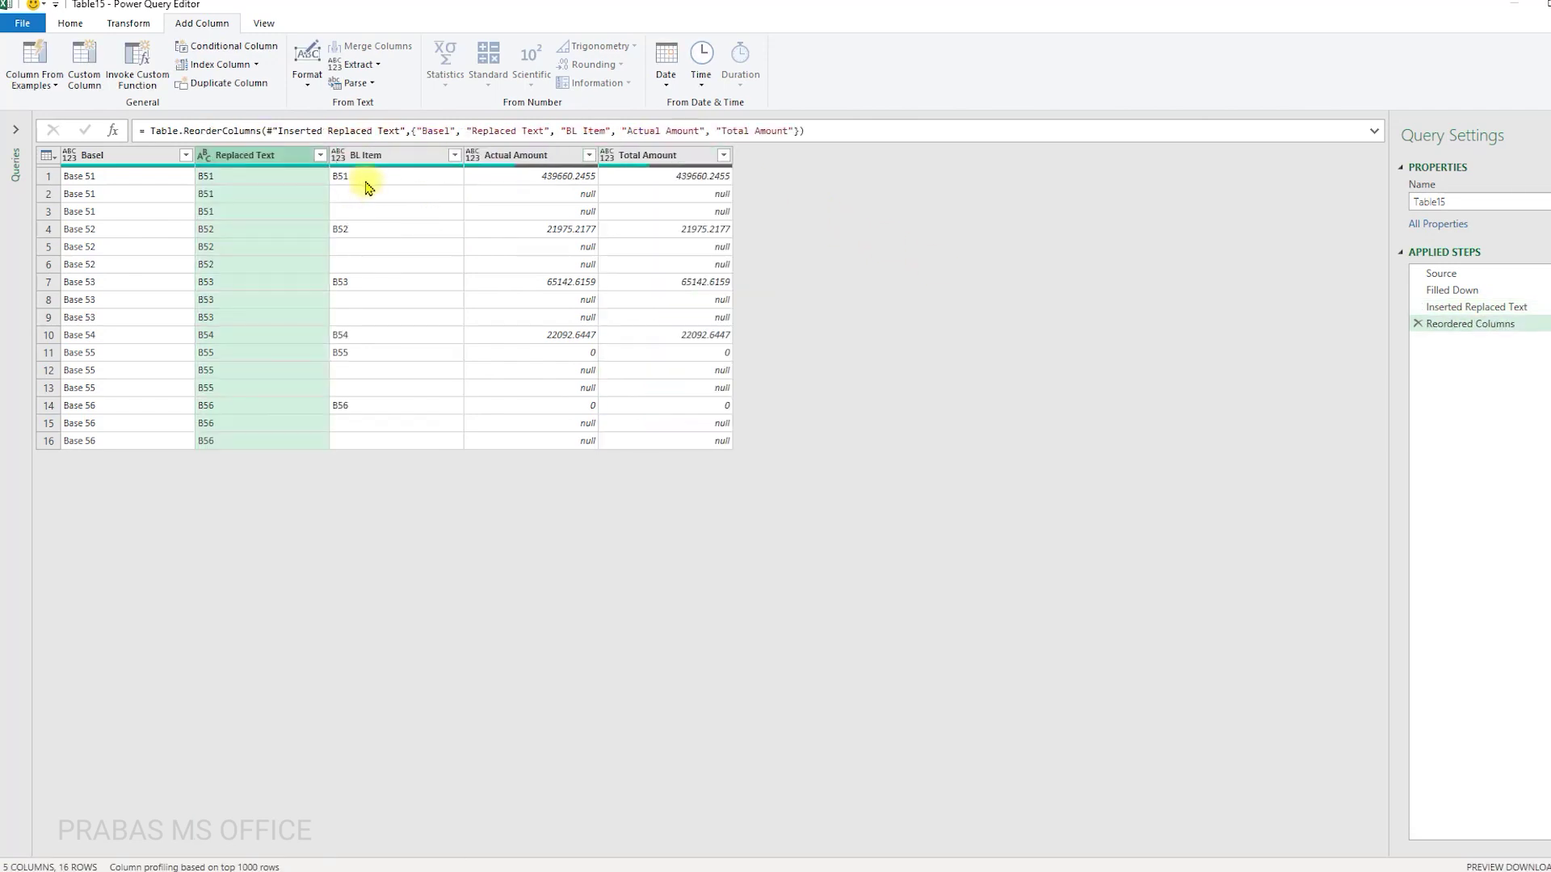
{"action": "left_click", "coordinate": [353, 157]}
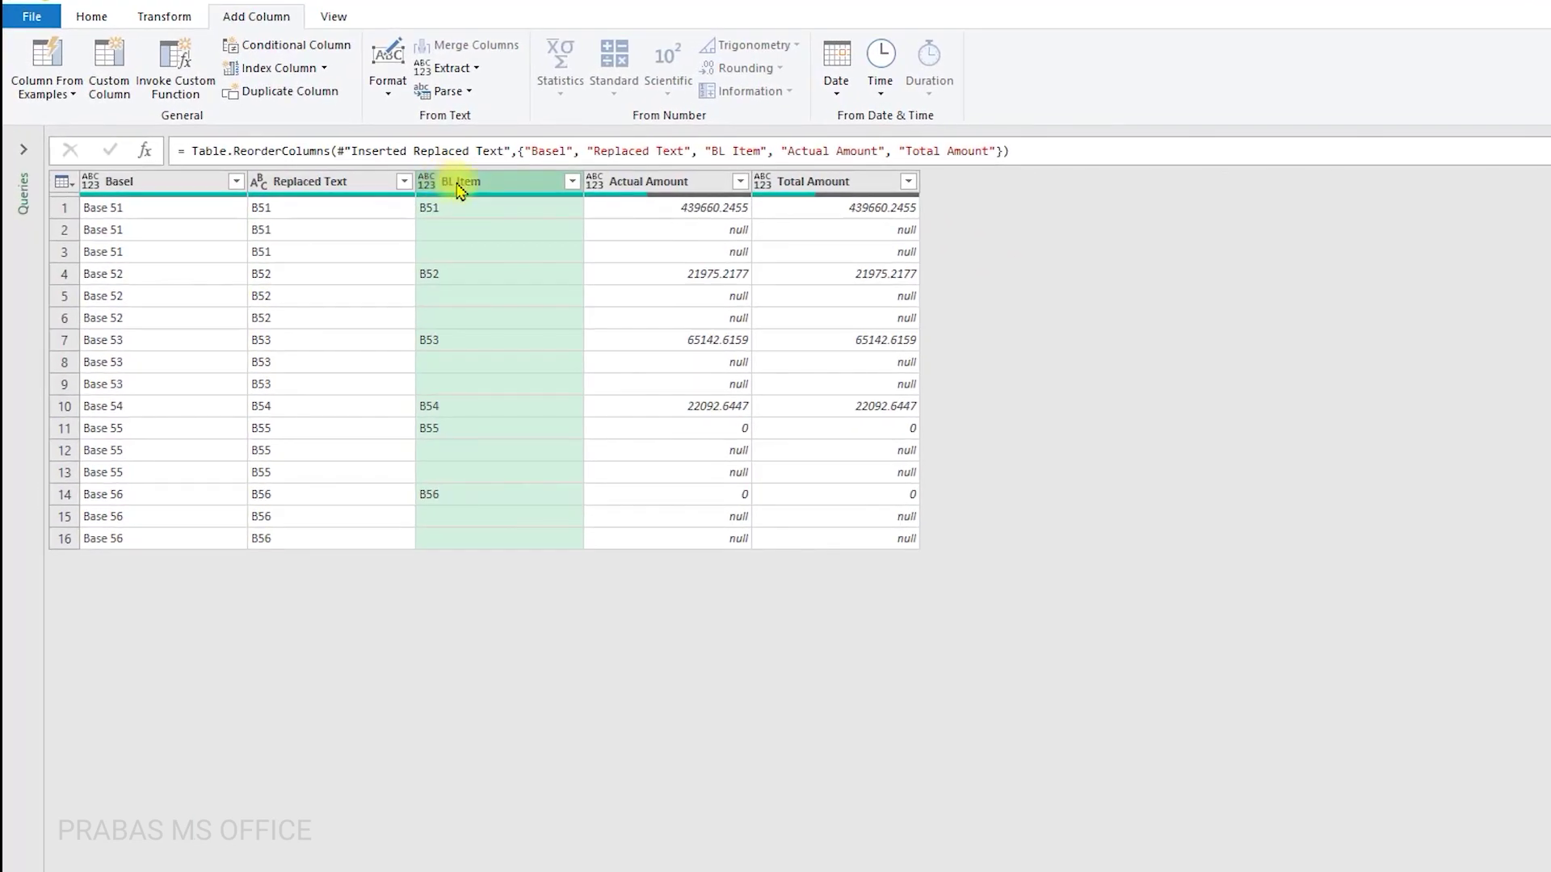
{"action": "right_click", "coordinate": [462, 186]}
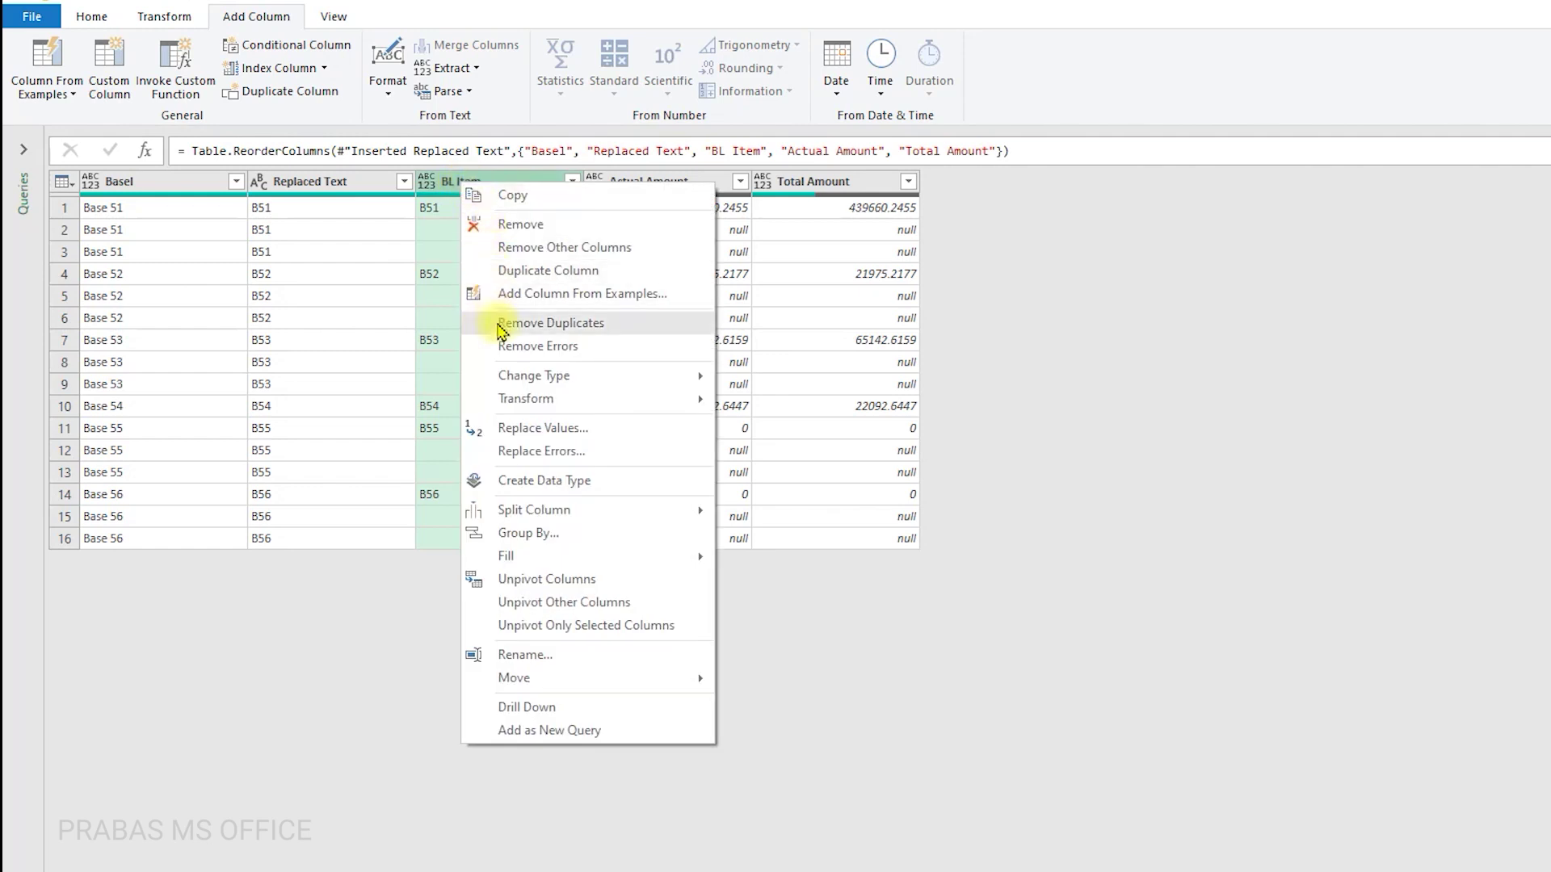
{"action": "left_click", "coordinate": [517, 224]}
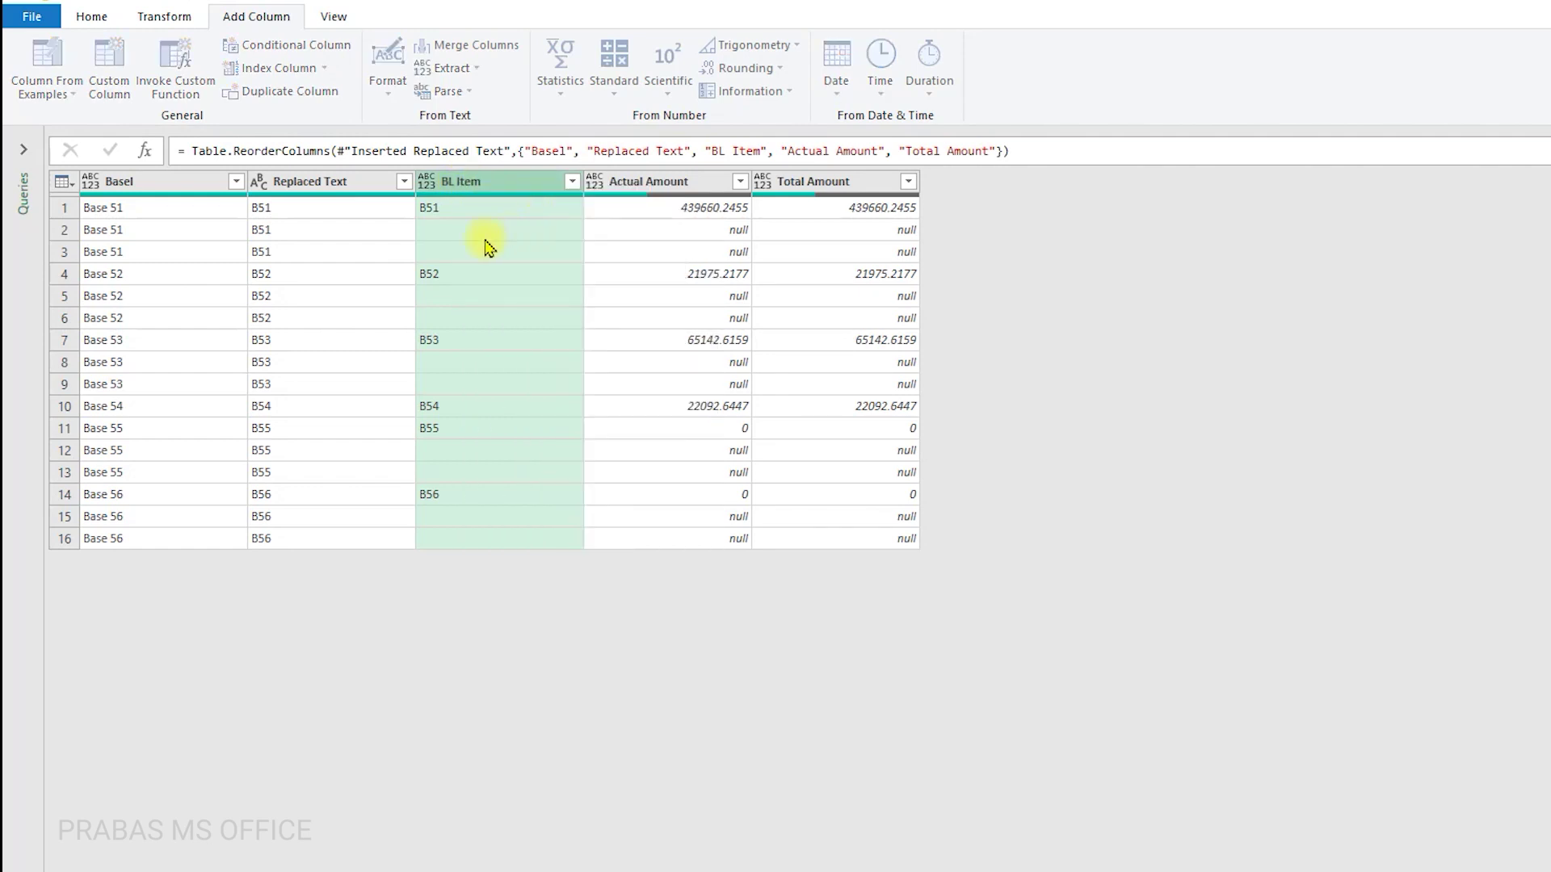
Rename the Replaced Text column to BL and close and load the query to the sheet.
{"action": "left_click", "coordinate": [333, 184]}
{"action": "double_click", "coordinate": [333, 183]}
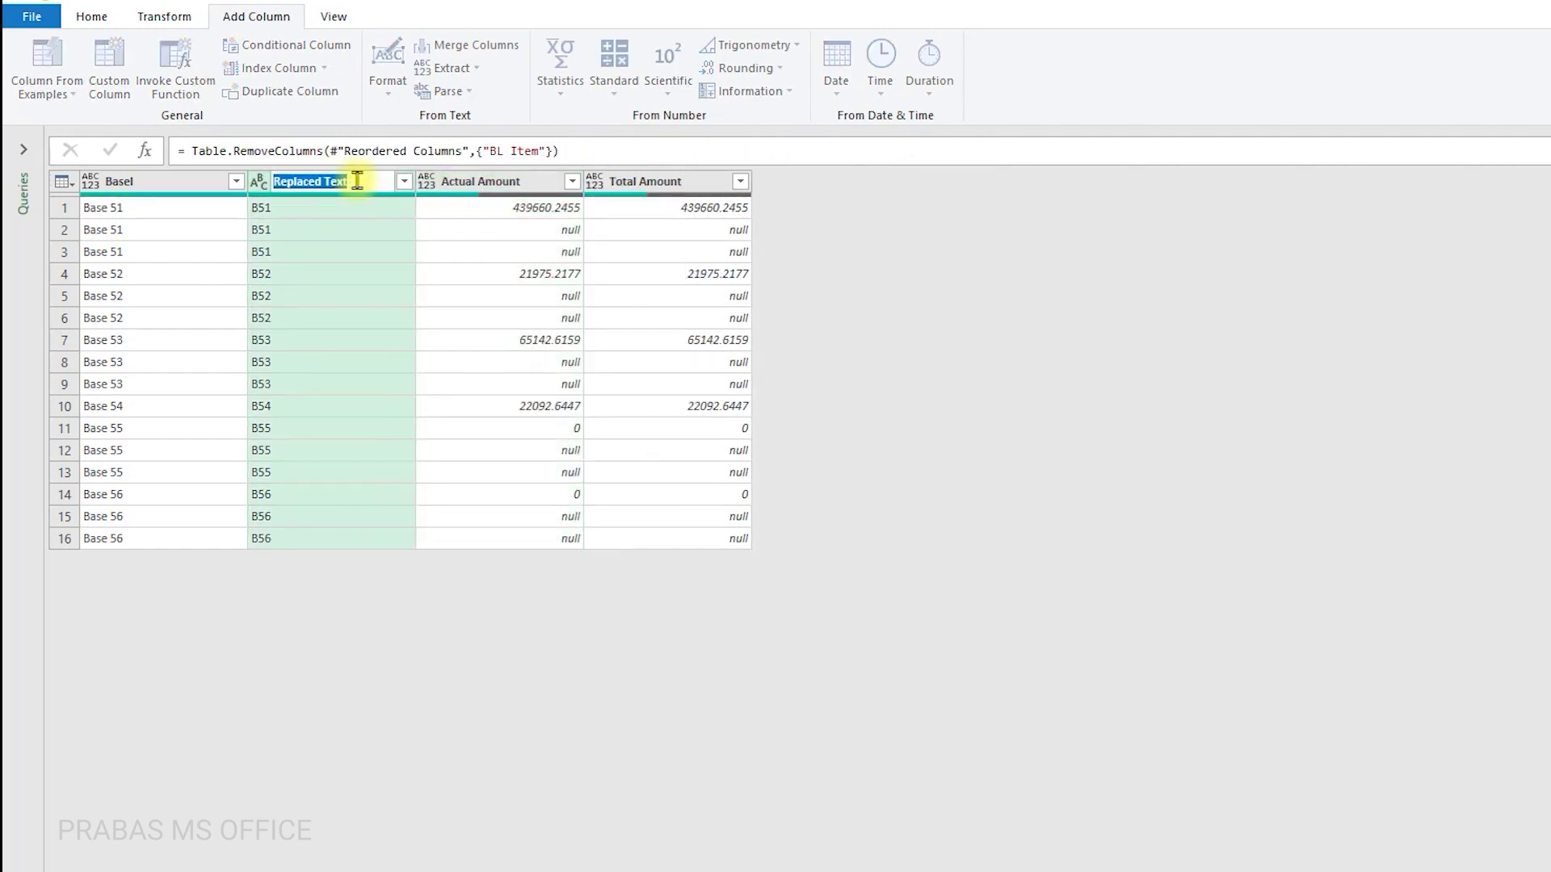
{"action": "type", "text": "B"}
{"action": "key", "text": "Return"}
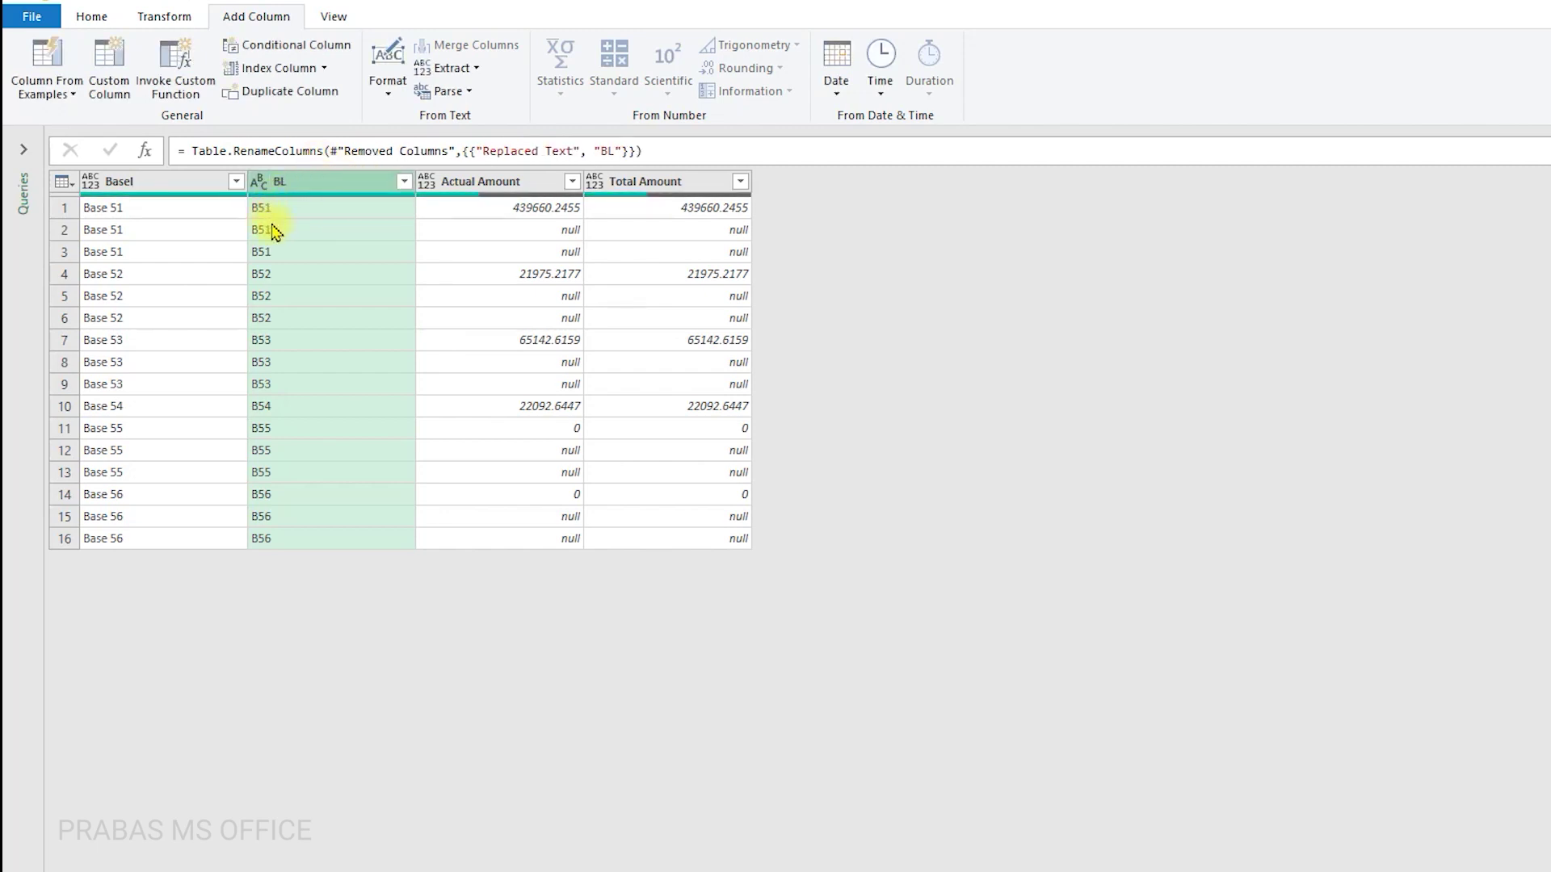
{"action": "left_click", "coordinate": [91, 16]}
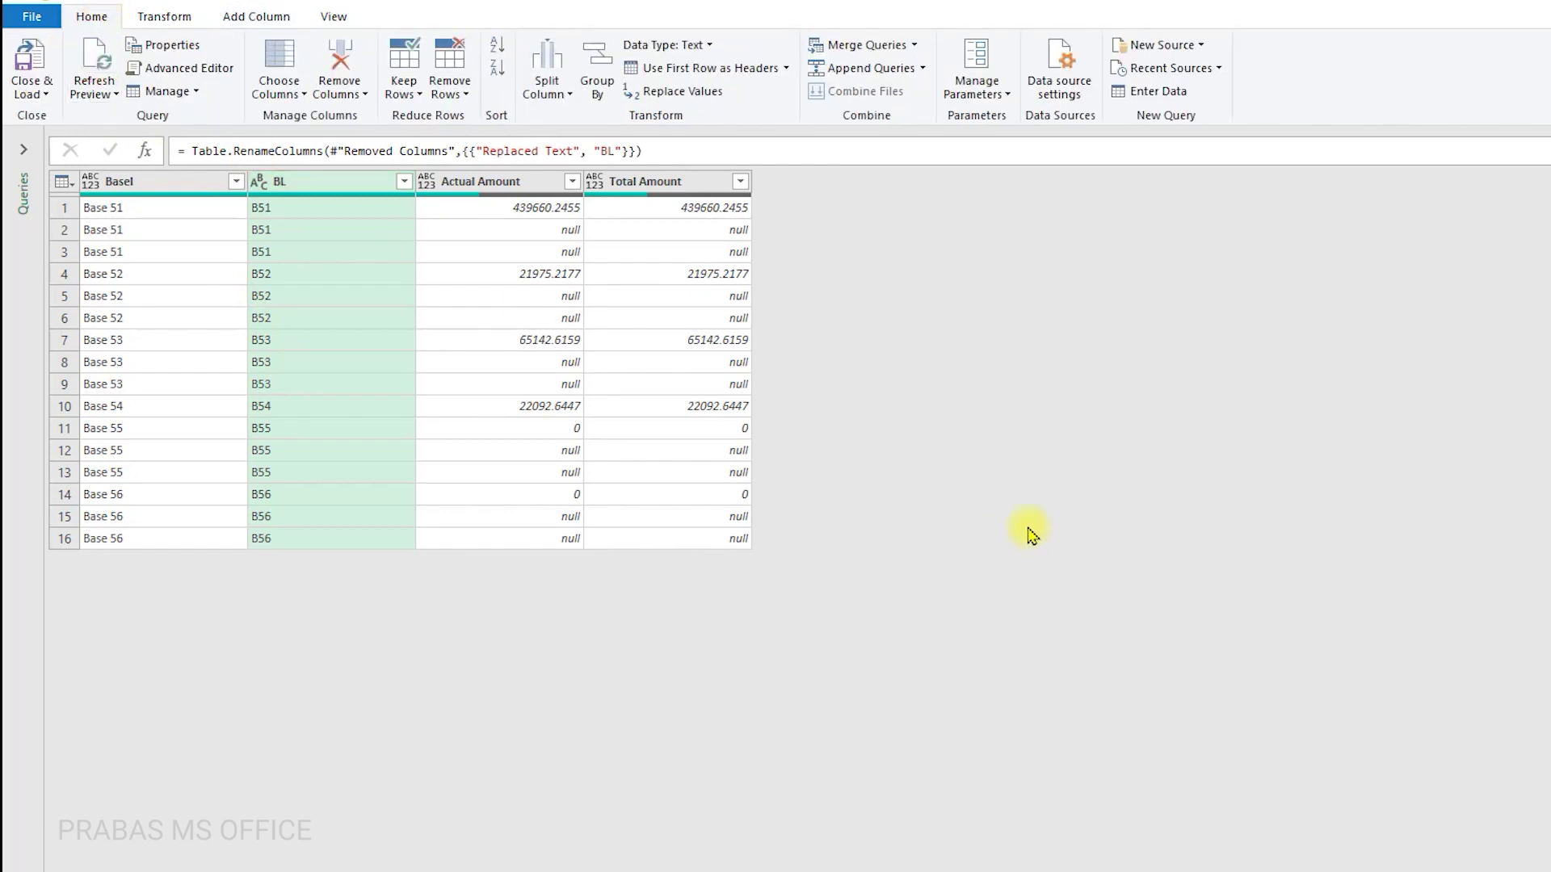
{"action": "left_click", "coordinate": [30, 58]}
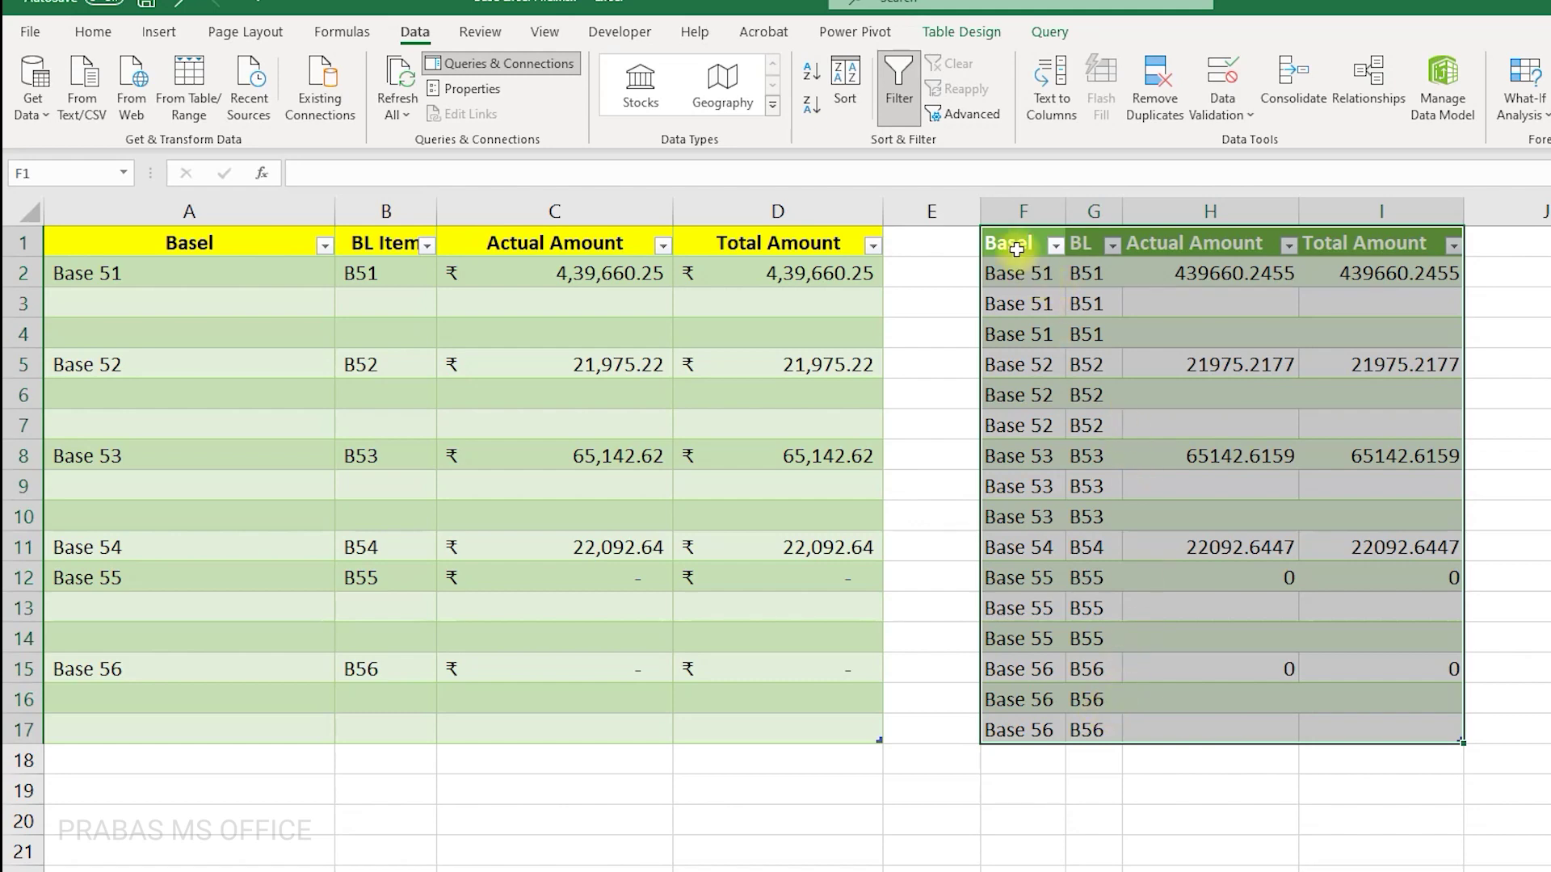
Select the loaded Basel, BL, Actual Amount and Total Amount table in F1:I17.
{"action": "left_click", "coordinate": [1066, 319]}
{"action": "left_click_drag", "start_coordinate": [1019, 244], "coordinate": [1378, 725]}
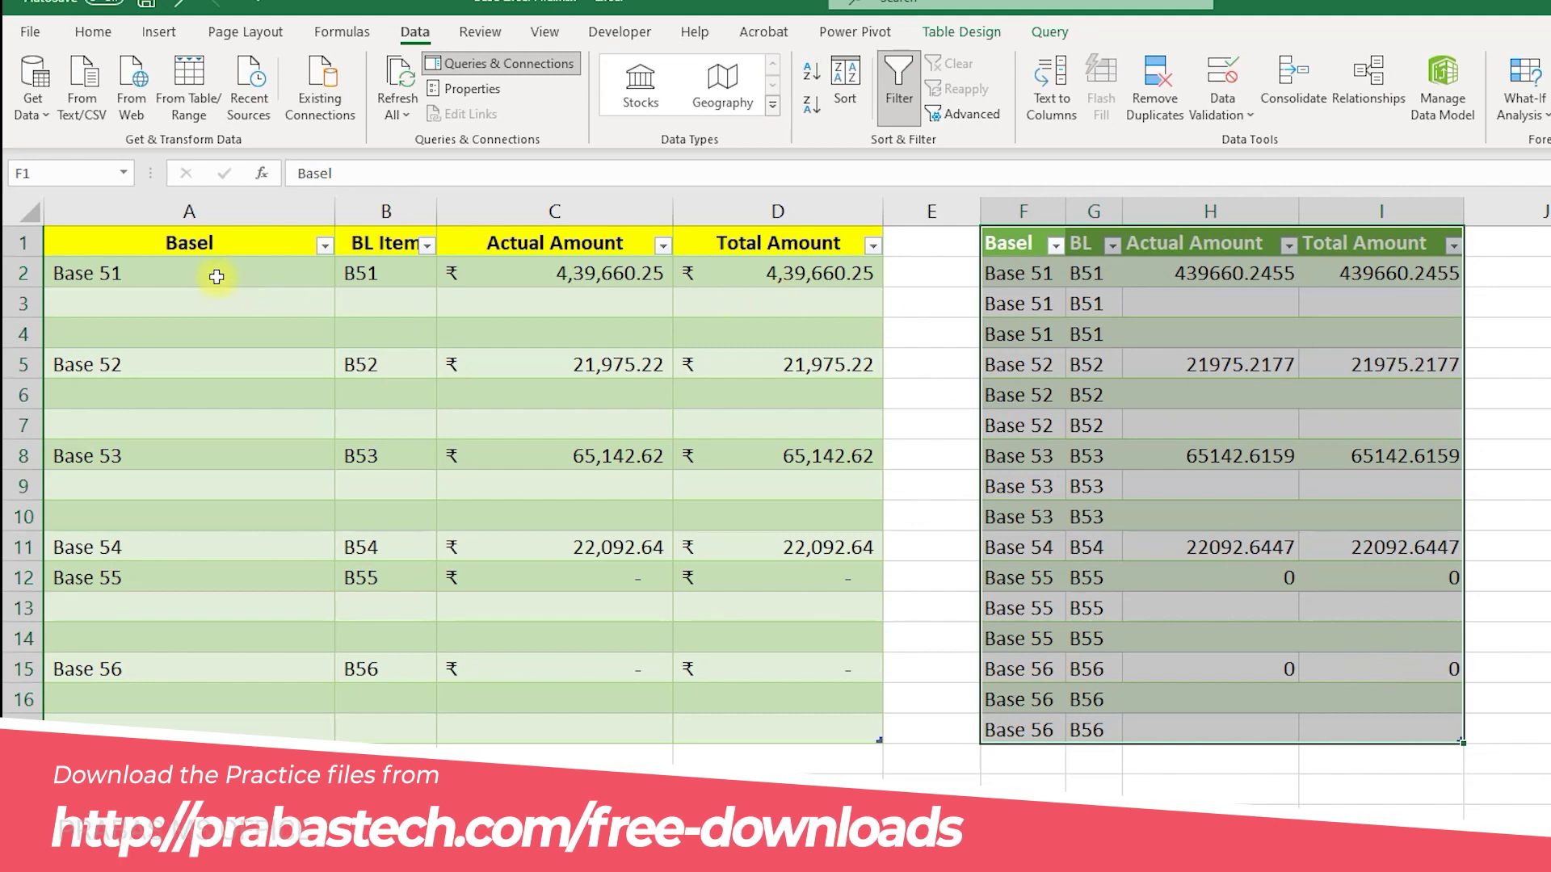
{"action": "left_click_drag", "start_coordinate": [216, 276], "coordinate": [216, 727]}
{"action": "left_click_drag", "start_coordinate": [381, 274], "coordinate": [388, 719]}
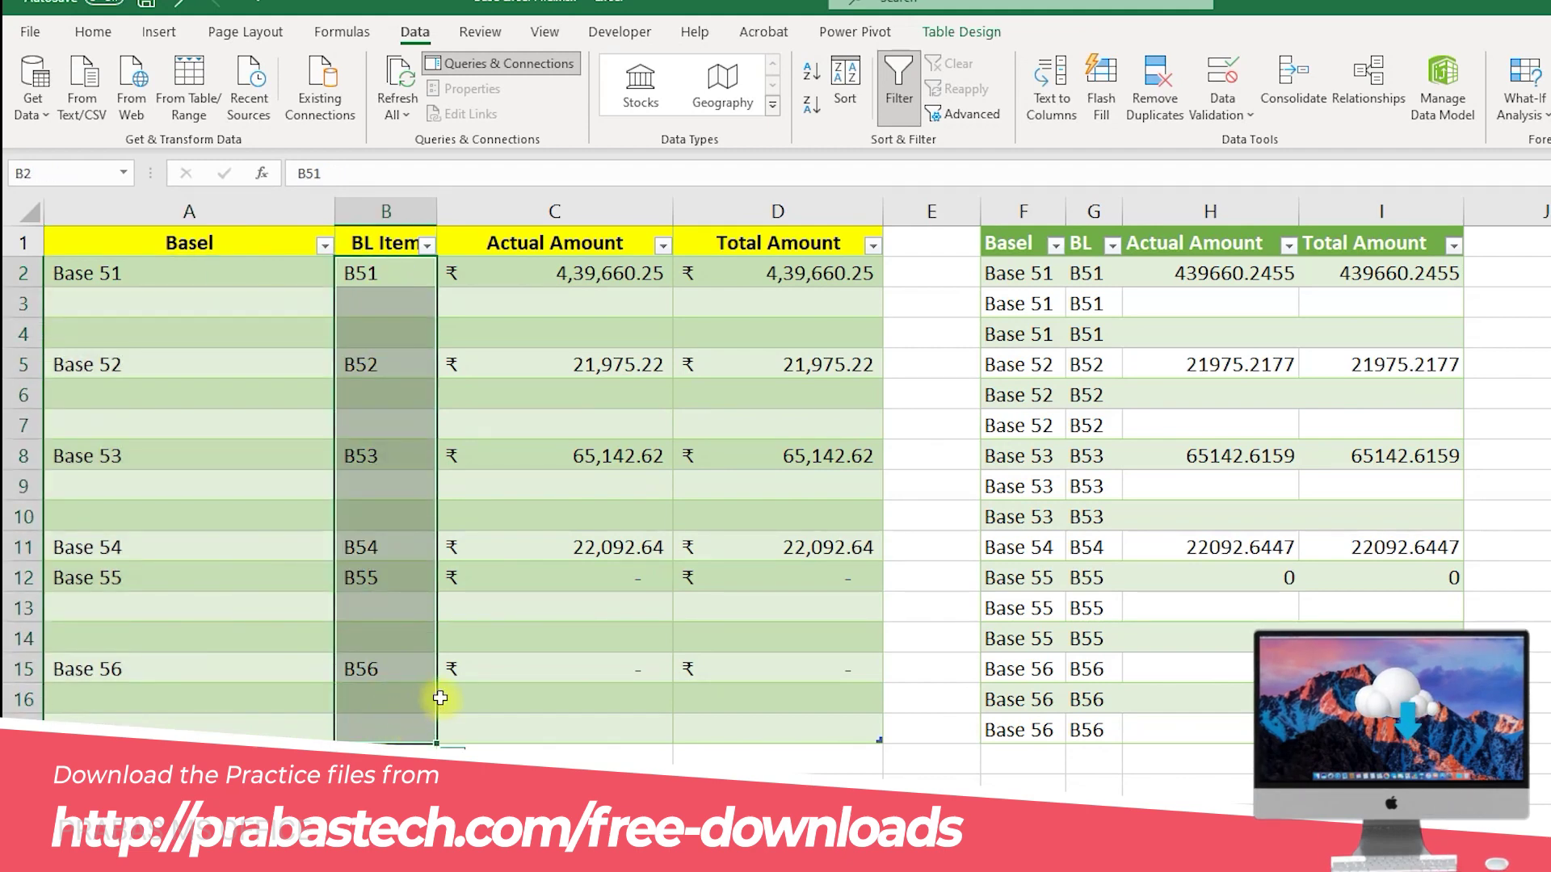
{"action": "left_click_drag", "start_coordinate": [1031, 274], "coordinate": [1079, 725]}
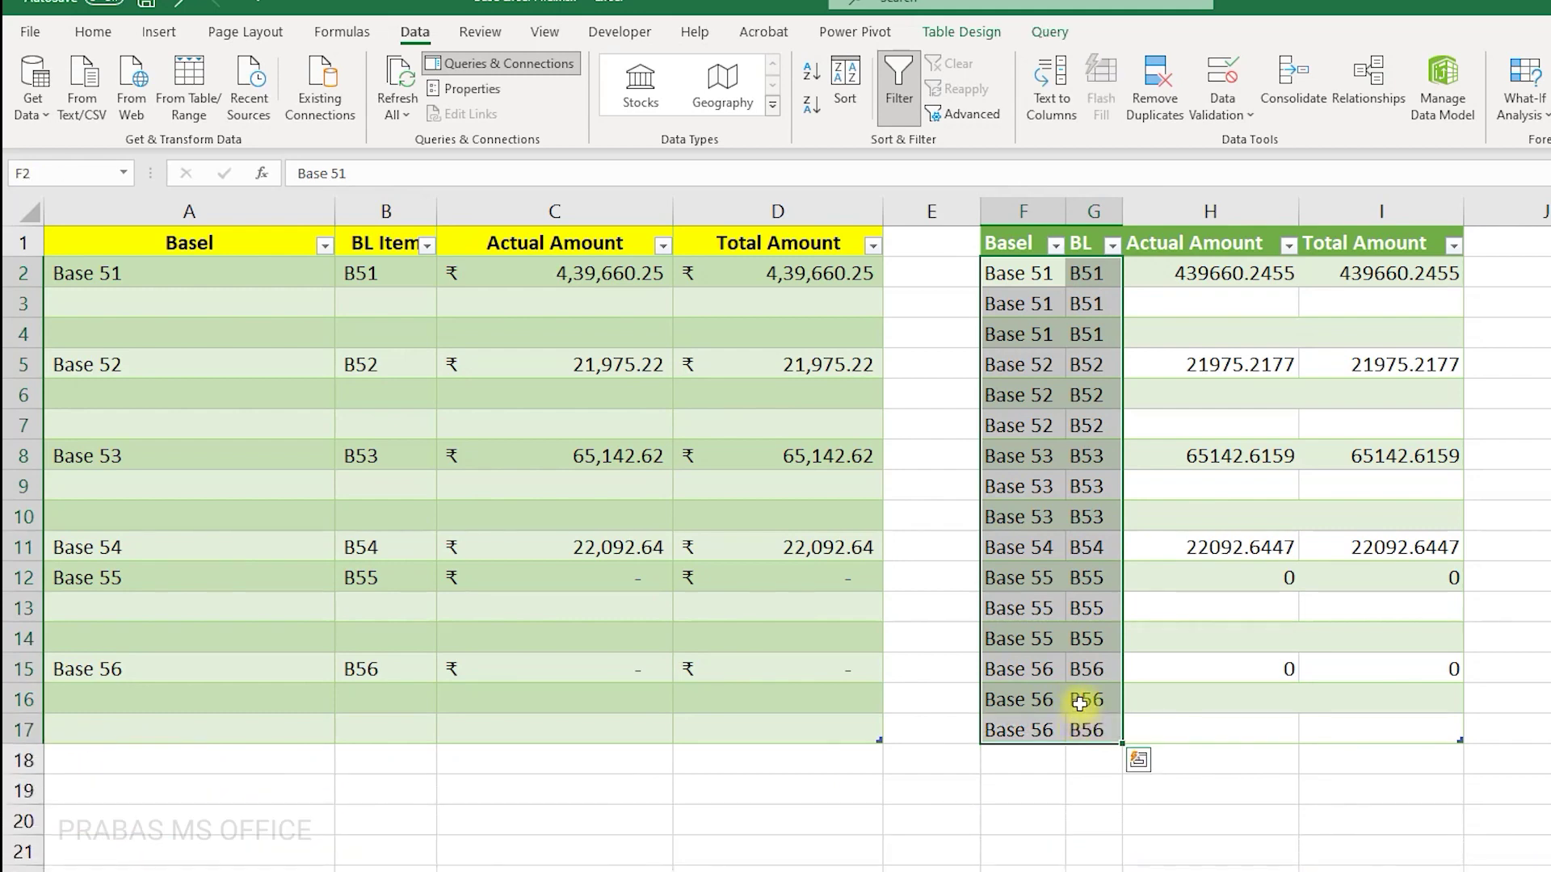